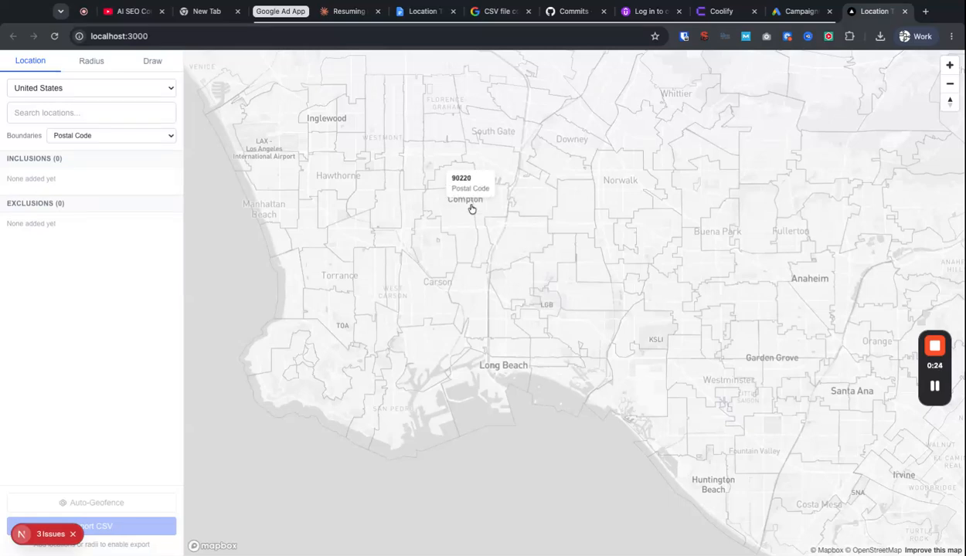
# Step: Place a radius circle south of Downey, enlarge it to about 3.2 mi and move its centre east between Norwalk and Buena Park
pyautogui.click(91, 62)
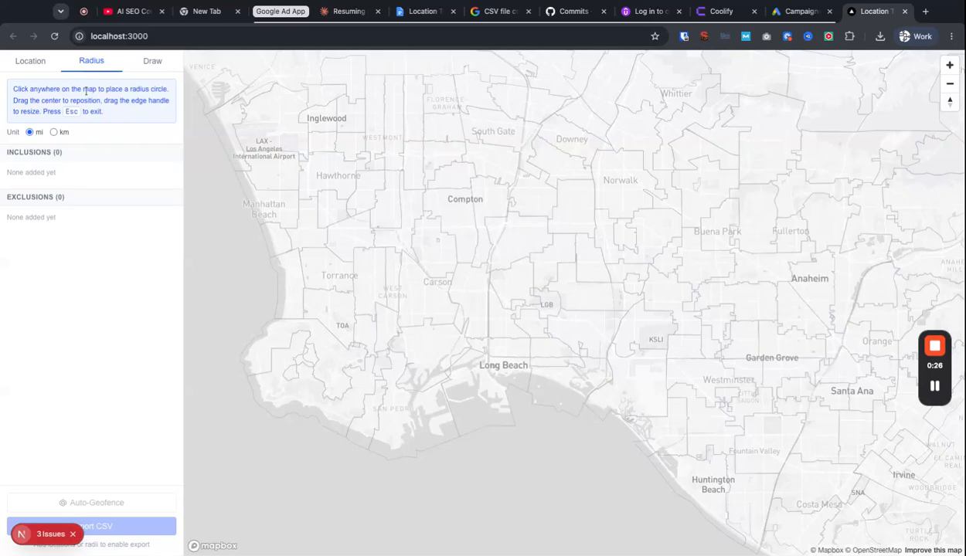
pyautogui.click(573, 214)
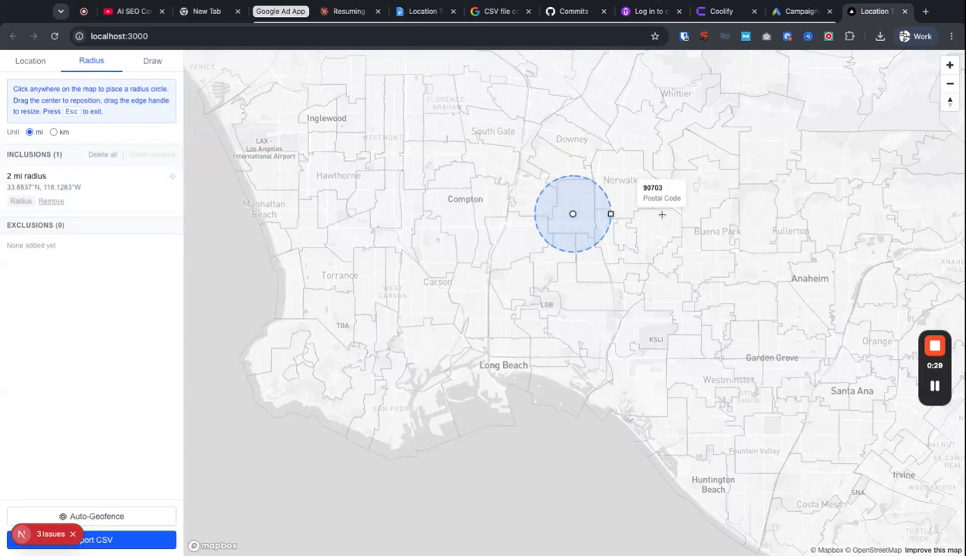
pyautogui.moveTo(611, 214); pyautogui.dragTo(634, 214)
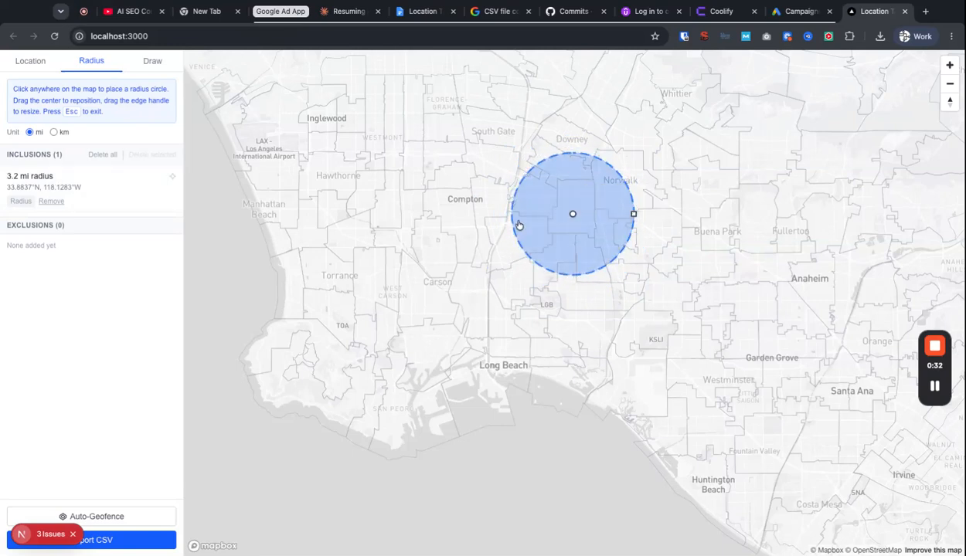
pyautogui.moveTo(573, 213); pyautogui.dragTo(653, 224)
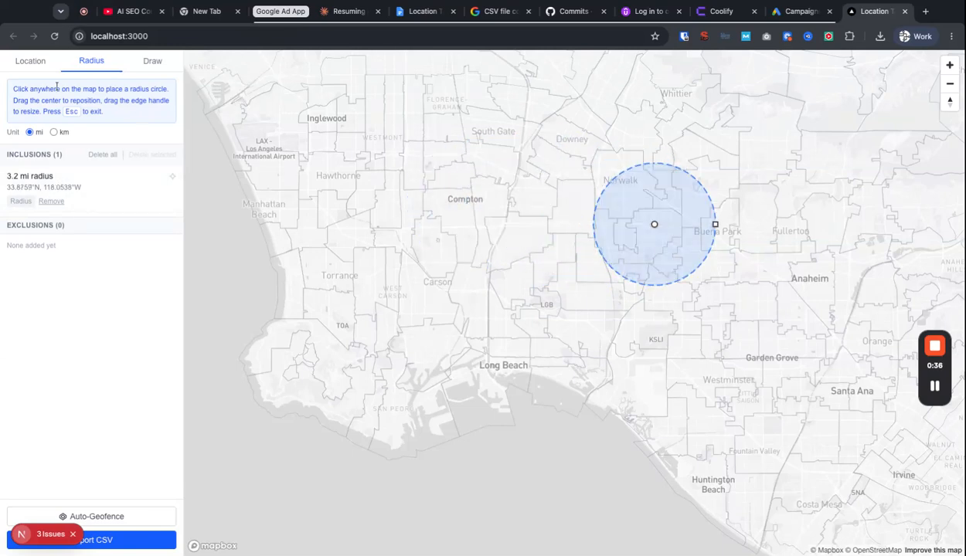
# Step: Delete the 3.2 mi radius target from the map
pyautogui.click(31, 68)
pyautogui.click(653, 215)
pyautogui.click(676, 182)
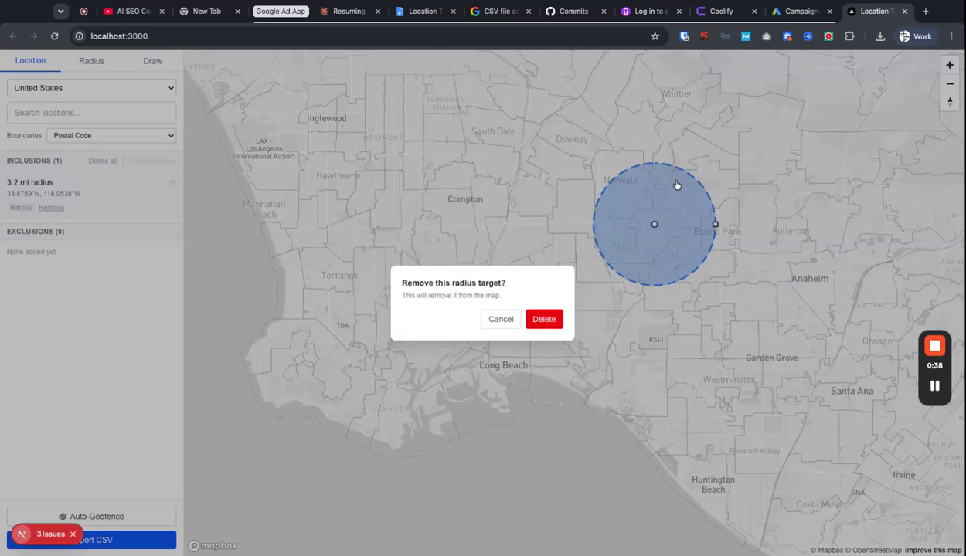
pyautogui.click(544, 319)
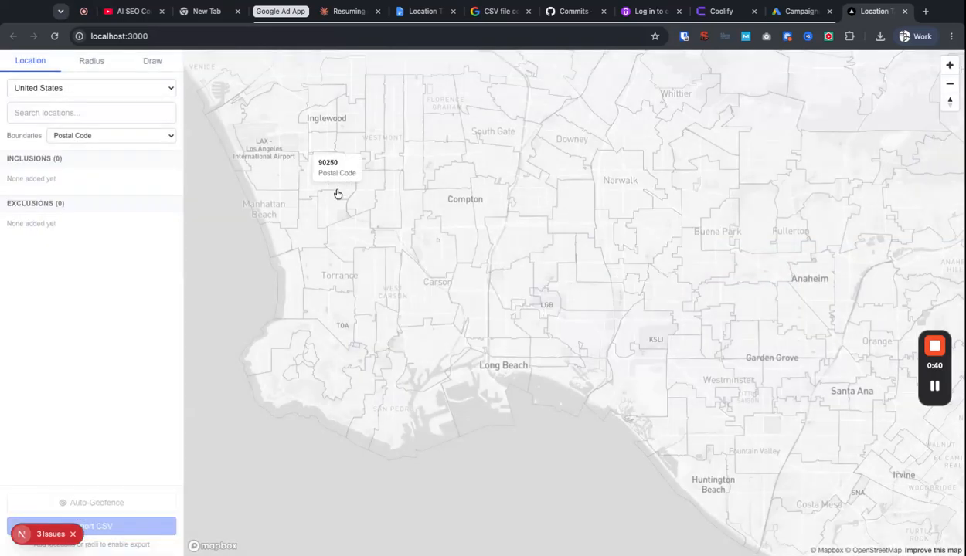
# Step: Search for "los angeles" and add the city of Los Angeles to the inclusions
pyautogui.click(59, 112)
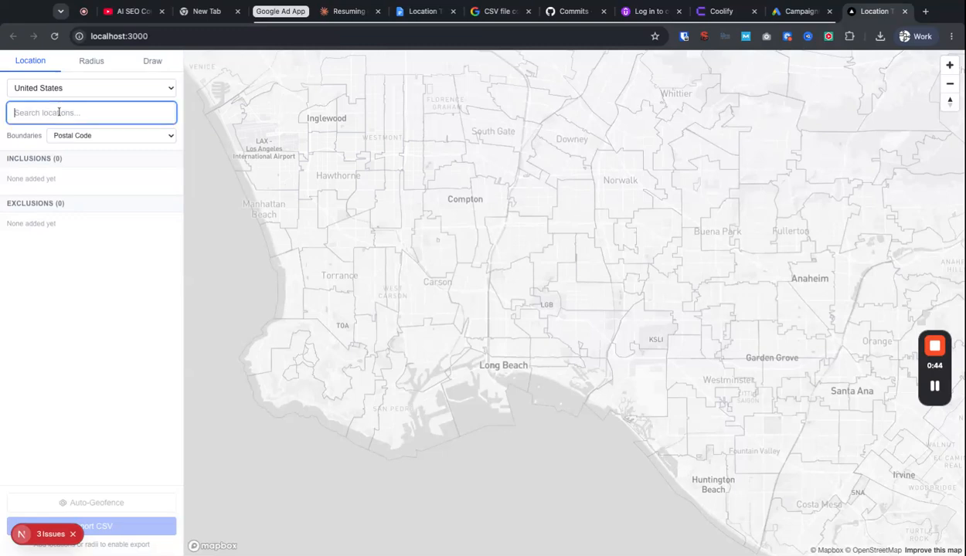
pyautogui.write('los angeles')
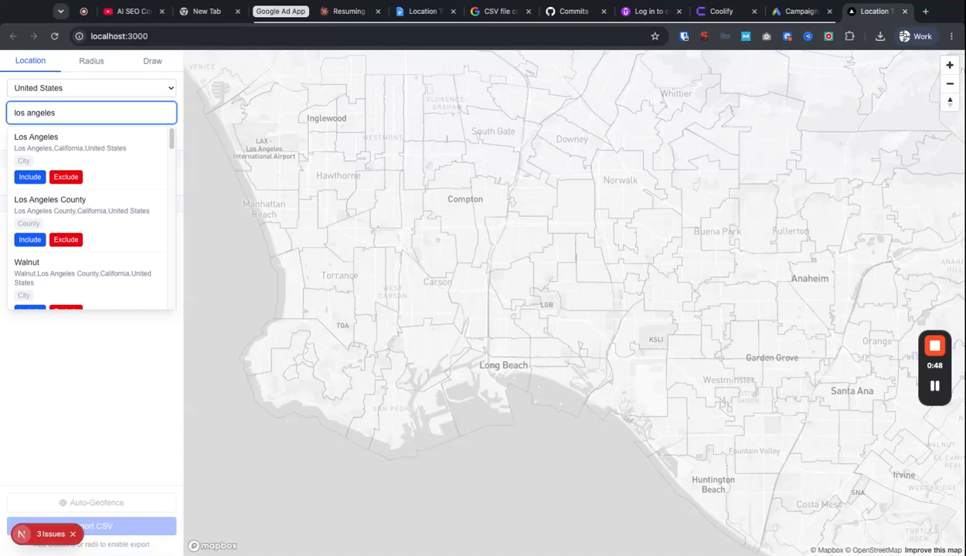
pyautogui.click(30, 177)
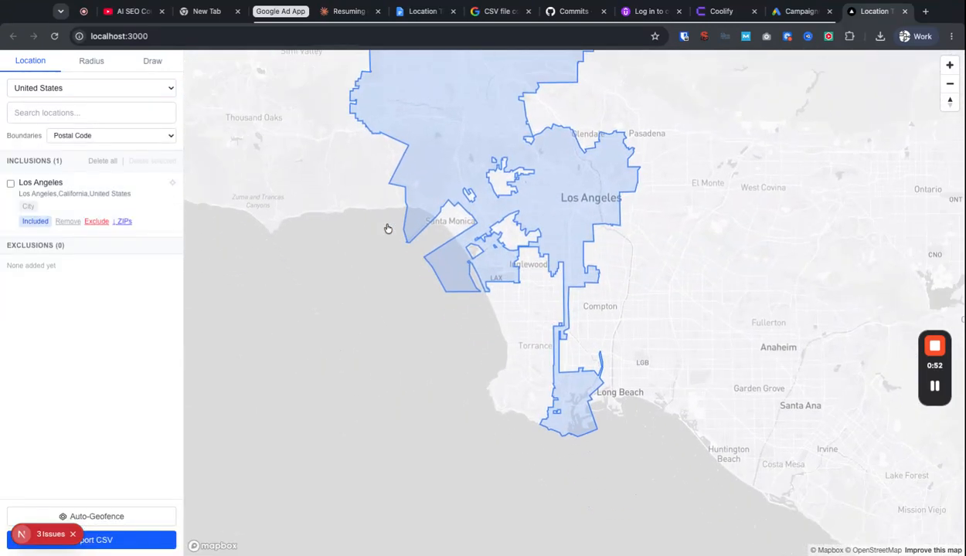
pyautogui.click(70, 221)
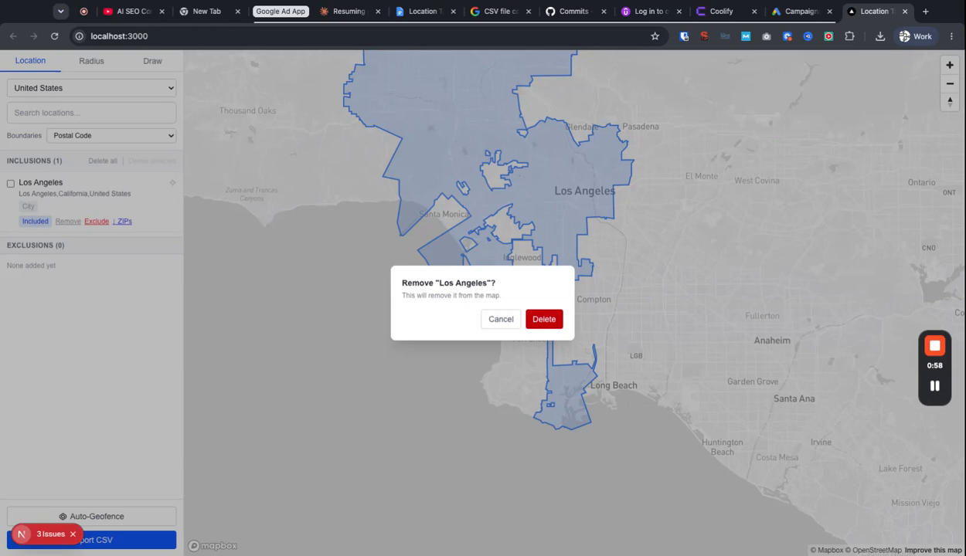
pyautogui.click(499, 318)
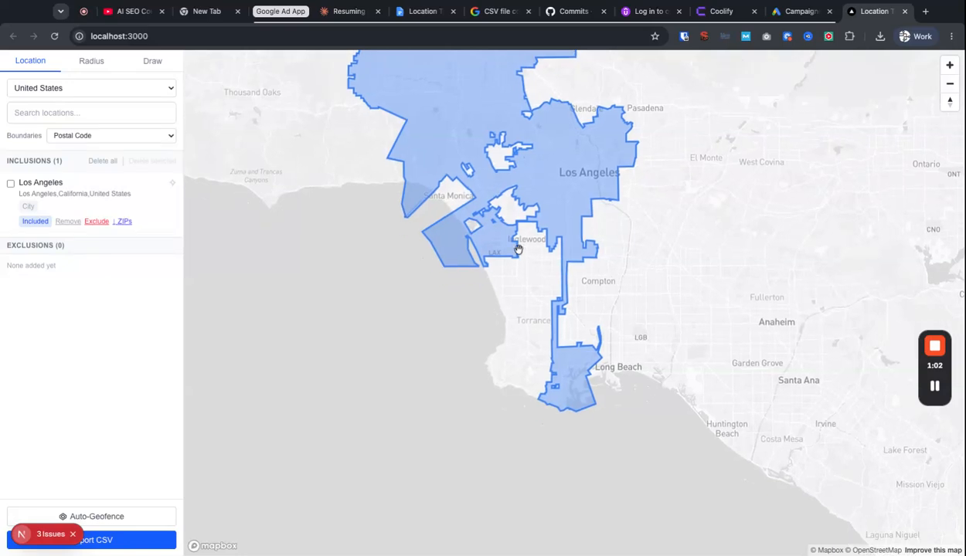
# Step: Search for "santa barbara ca" and add Santa Barbara County to the inclusions
pyautogui.scroll(1, 584, 288)
pyautogui.scroll(-1, 566, 244)
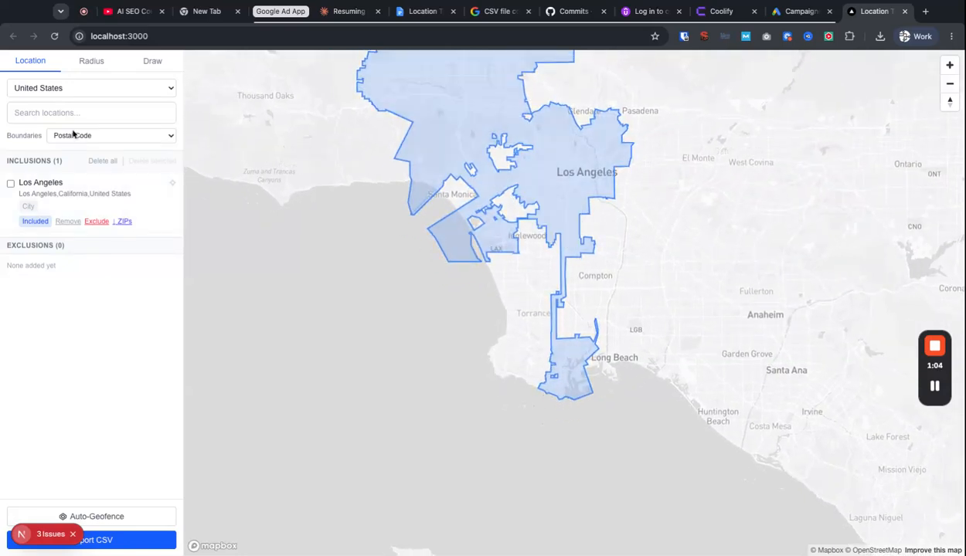
pyautogui.click(78, 113)
pyautogui.write('santa barbara ca')
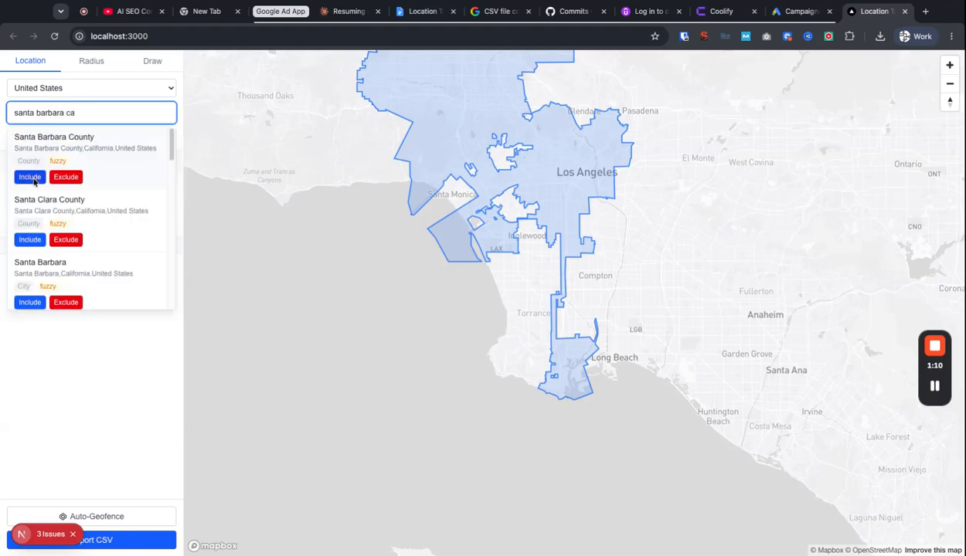
pyautogui.click(30, 177)
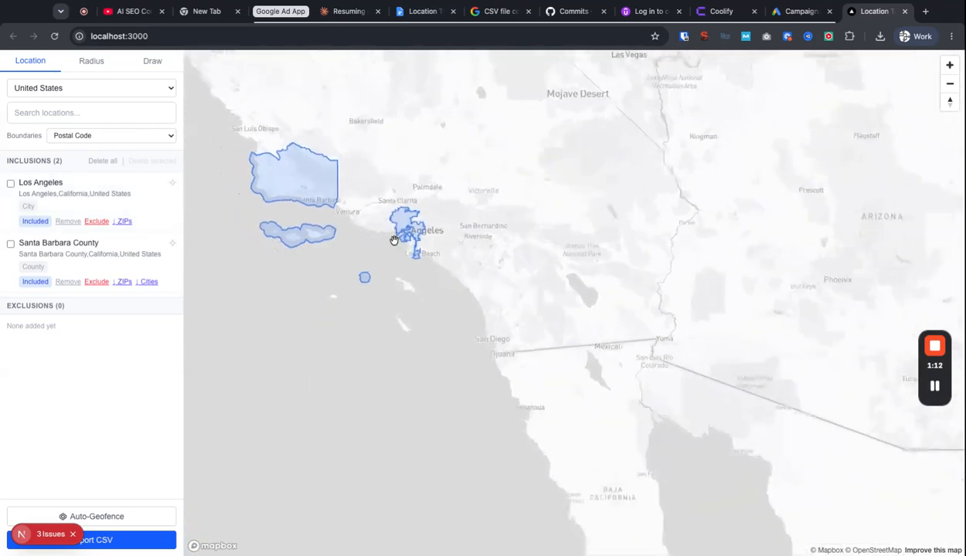
# Step: Include postal code 90805 and exclude neighbouring postal code 90723 east of Compton on the map
pyautogui.moveTo(376, 232); pyautogui.dragTo(485, 274)
pyautogui.scroll(10, 612, 295)
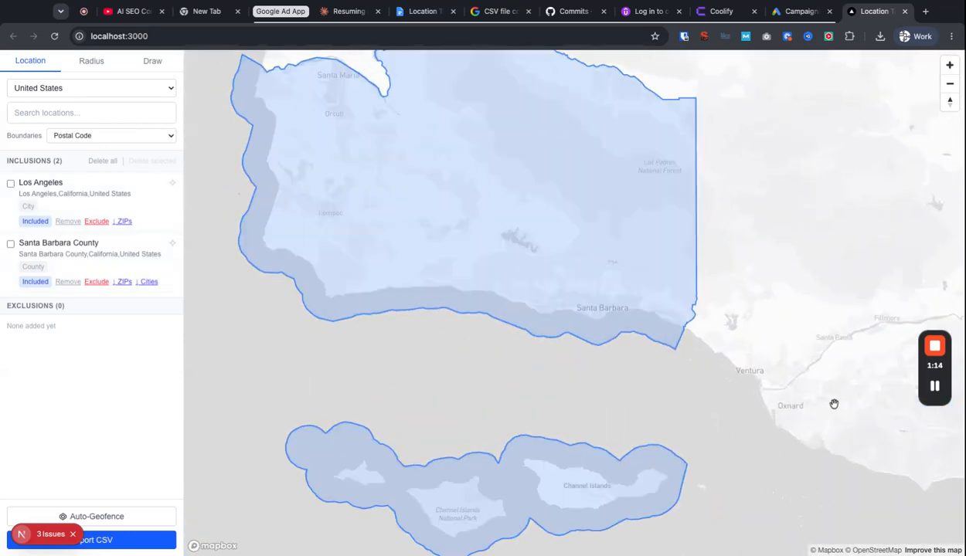
pyautogui.moveTo(834, 403); pyautogui.dragTo(433, 251)
pyautogui.scroll(6, 591, 315)
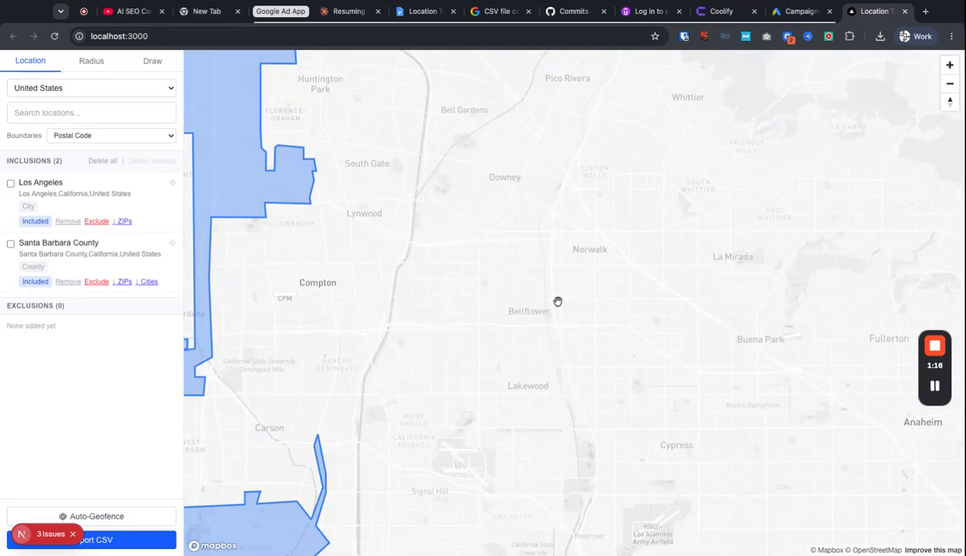
pyautogui.moveTo(418, 290); pyautogui.dragTo(662, 257)
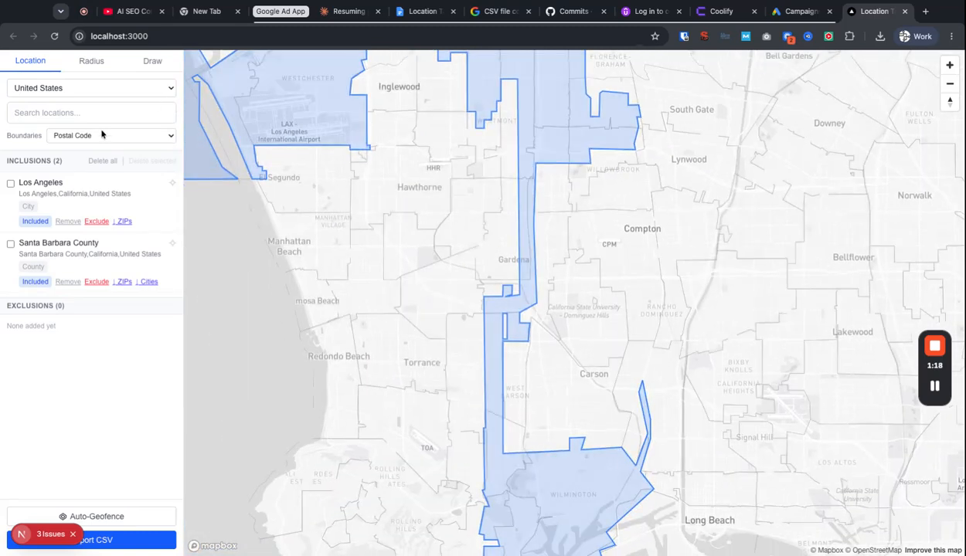
pyautogui.click(718, 282)
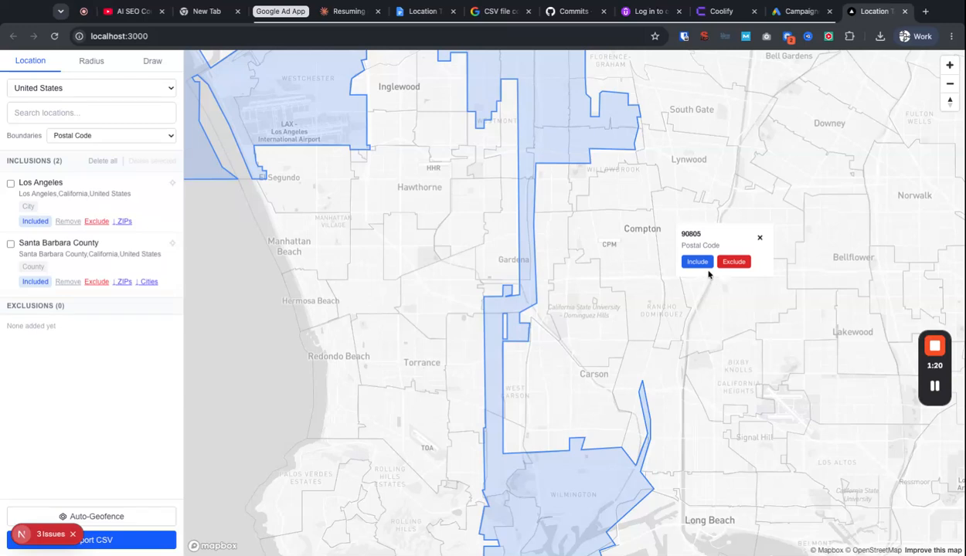
pyautogui.click(698, 264)
pyautogui.click(764, 231)
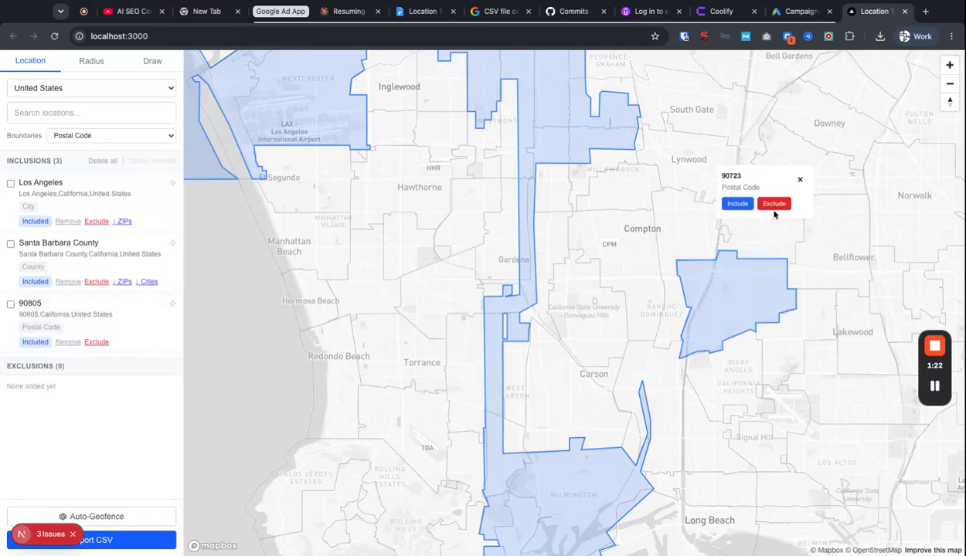
pyautogui.click(772, 206)
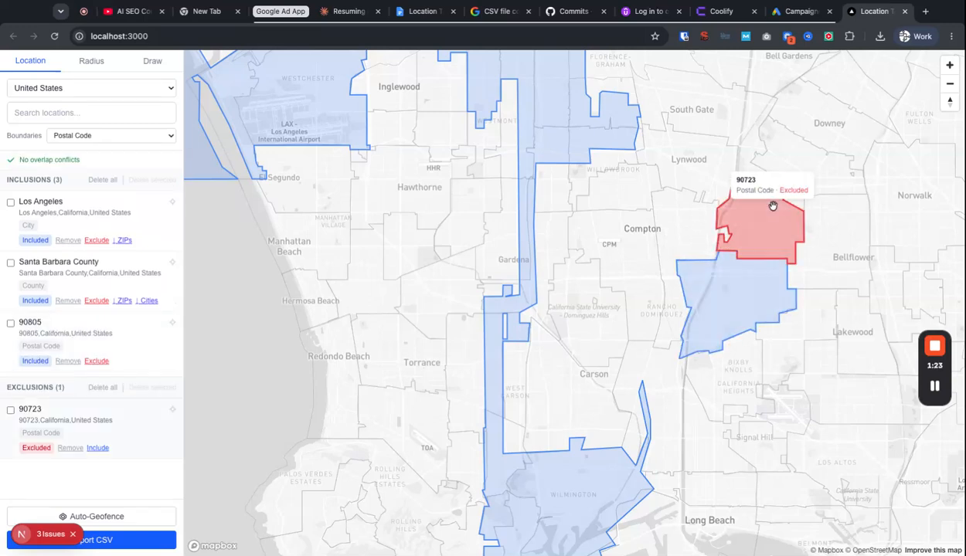
# Step: Switch the boundaries to City and include Torrance from the map
pyautogui.click(158, 130)
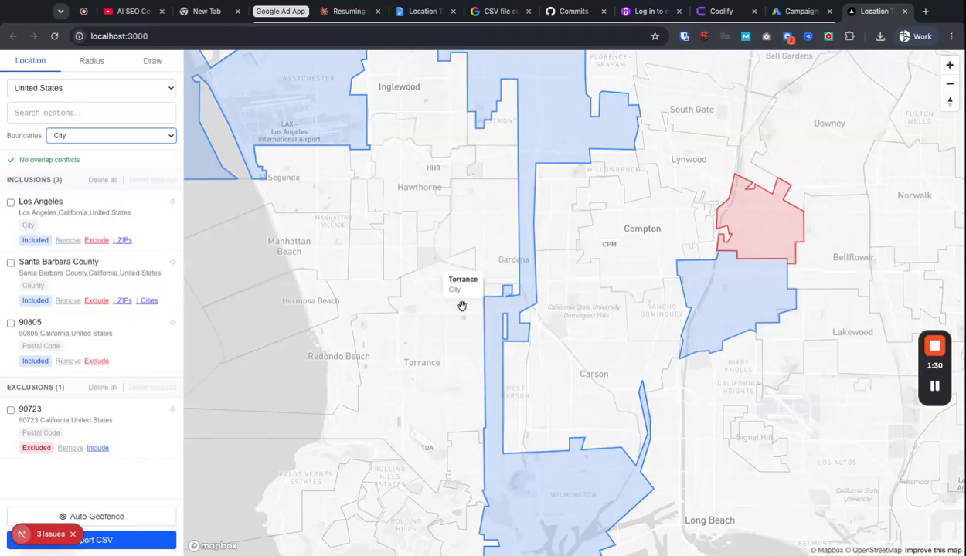
pyautogui.click(422, 377)
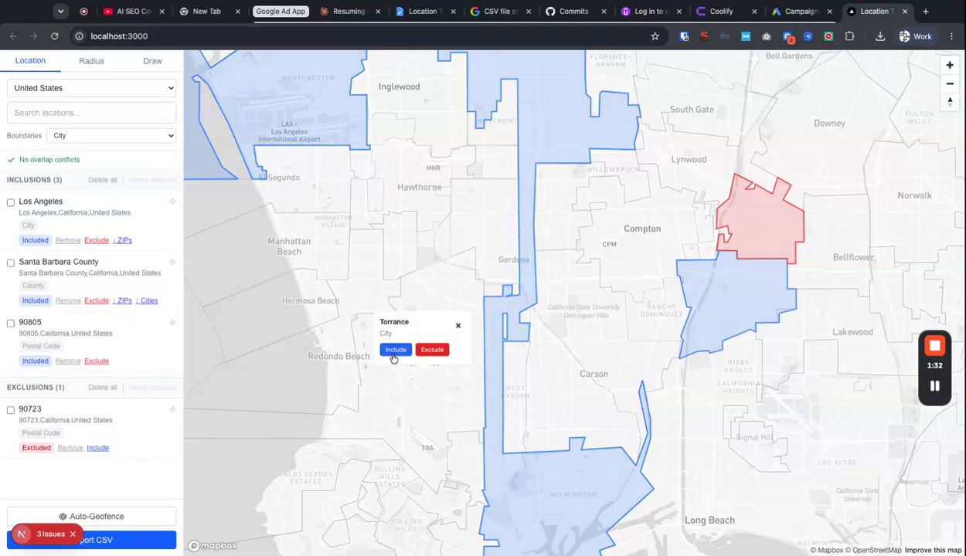
pyautogui.click(392, 350)
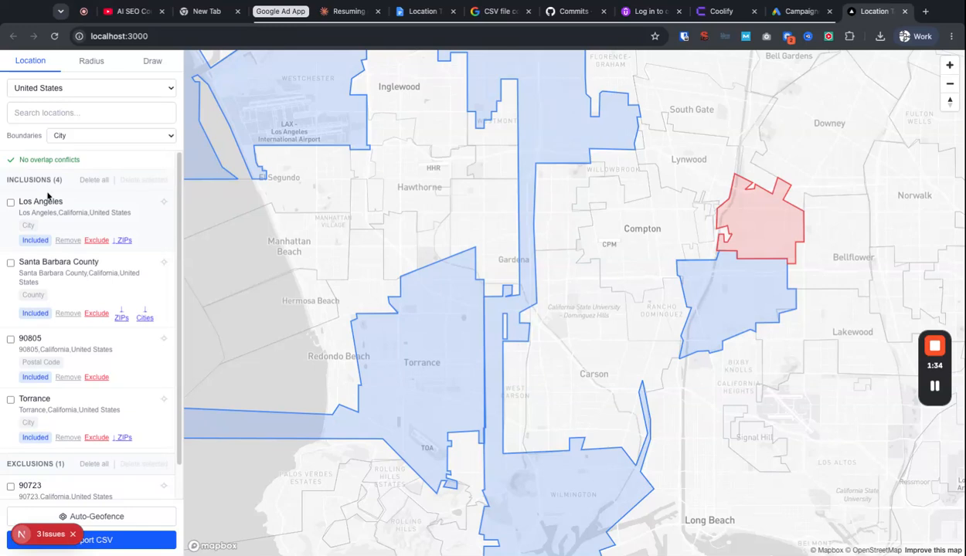
# Step: Switch the boundaries to County and examine the county outlines around the targeted areas
pyautogui.click(141, 141)
pyautogui.click(140, 146)
pyautogui.scroll(-10, 649, 310)
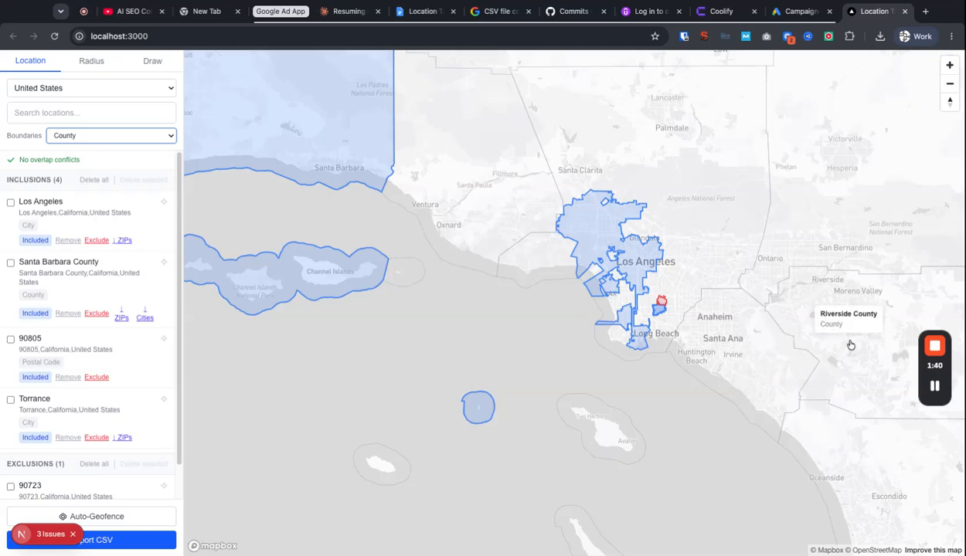
pyautogui.scroll(3, 851, 346)
pyautogui.scroll(3, 632, 278)
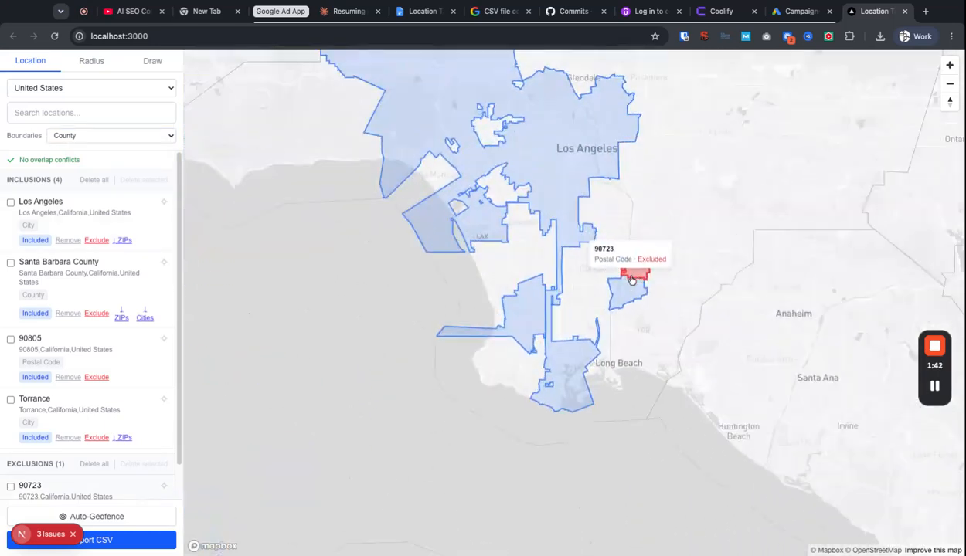
pyautogui.scroll(2, 631, 278)
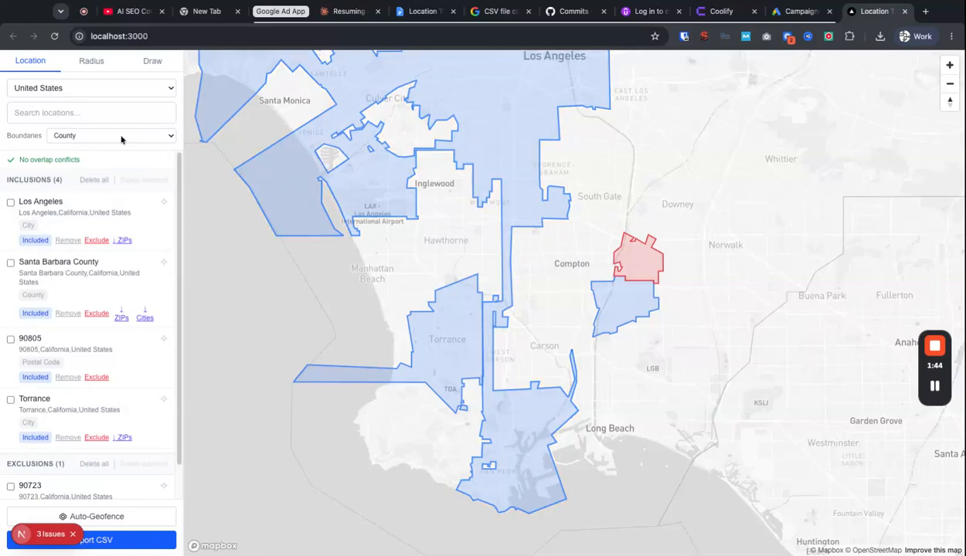
pyautogui.click(170, 137)
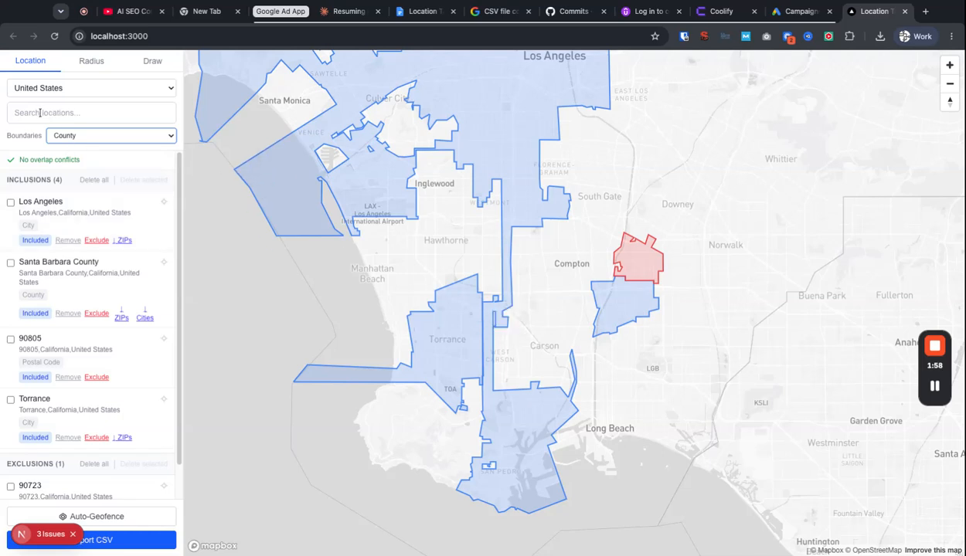
pyautogui.click(40, 113)
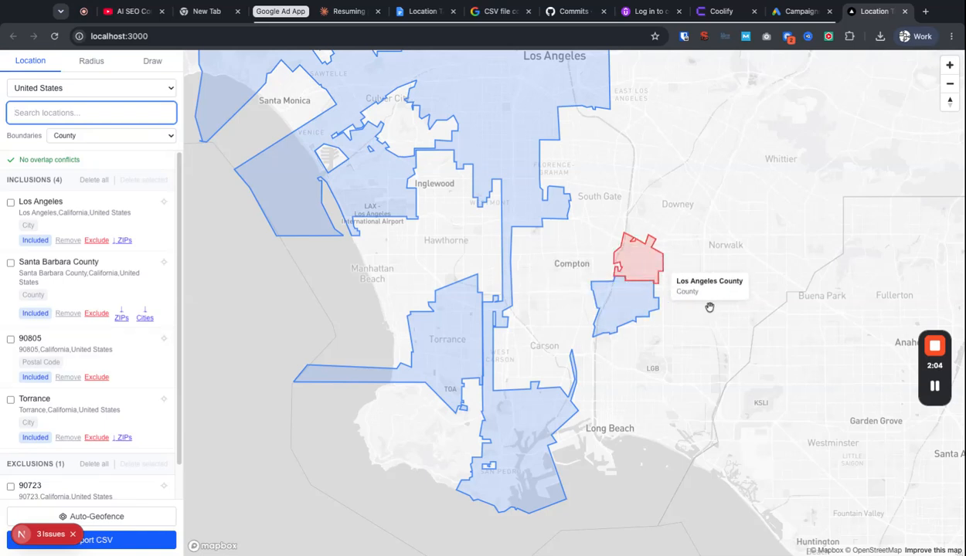
# Step: Draw a closed six-vertex shape around Huntington Beach, following the coastline along its southwest side
pyautogui.moveTo(700, 332); pyautogui.dragTo(597, 281)
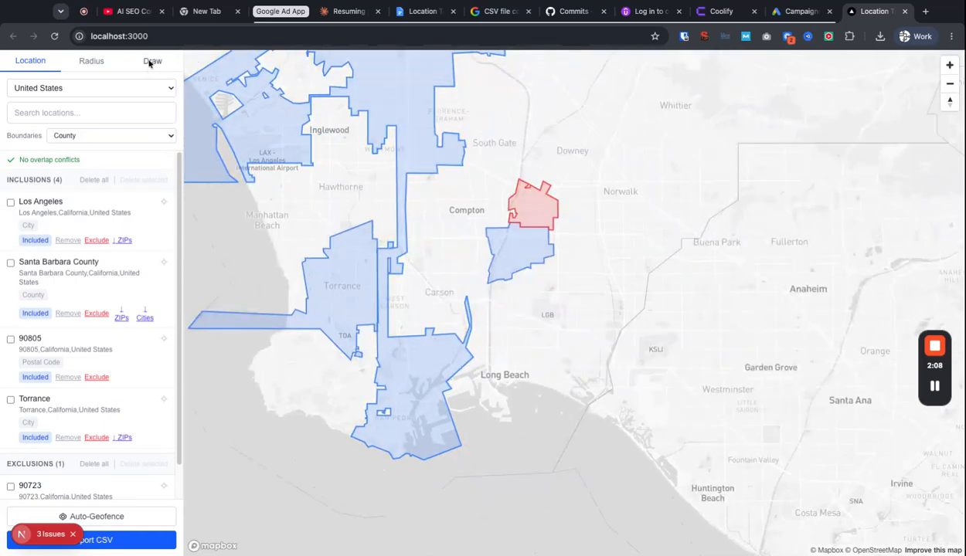
pyautogui.moveTo(638, 363); pyautogui.dragTo(616, 253)
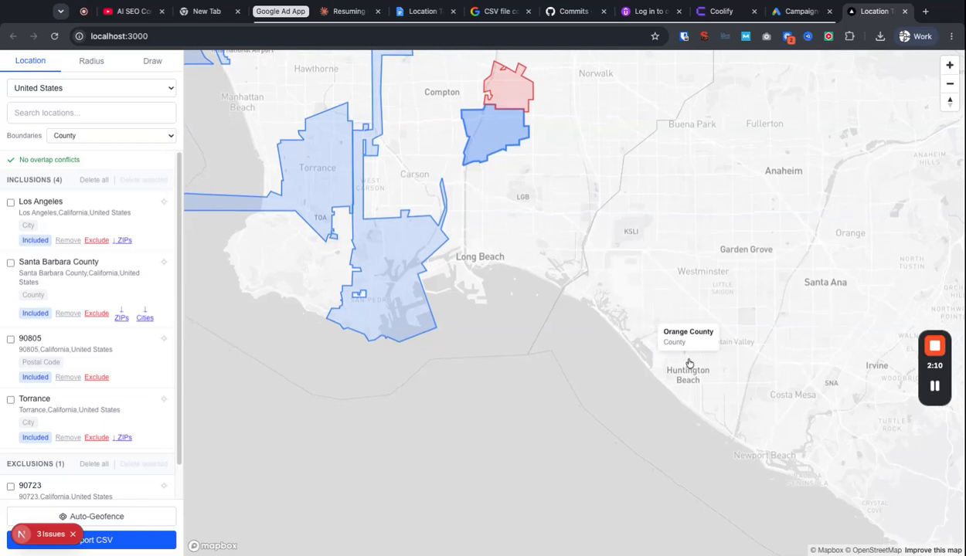
pyautogui.scroll(5, 689, 363)
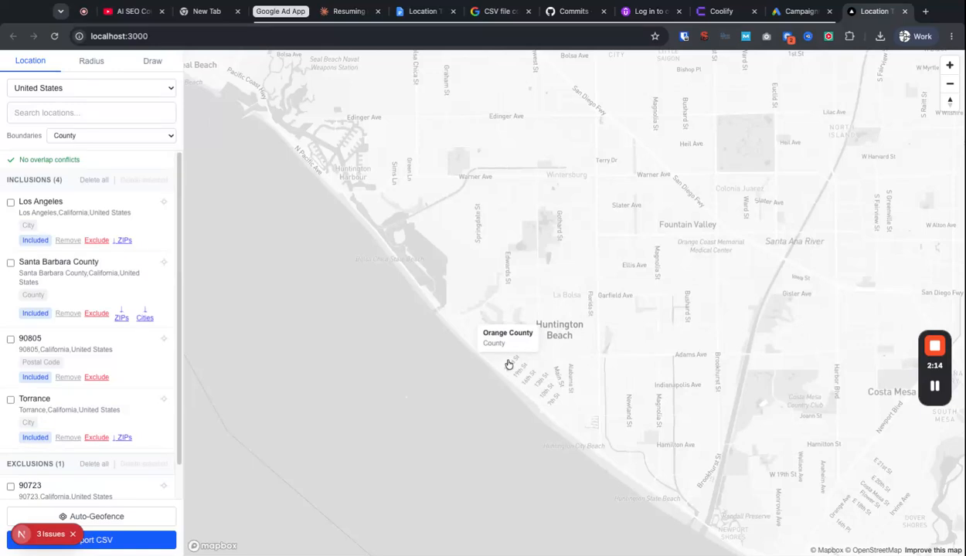
pyautogui.click(157, 65)
pyautogui.click(642, 163)
pyautogui.click(643, 355)
pyautogui.click(616, 465)
pyautogui.click(470, 328)
pyautogui.click(516, 191)
pyautogui.click(529, 138)
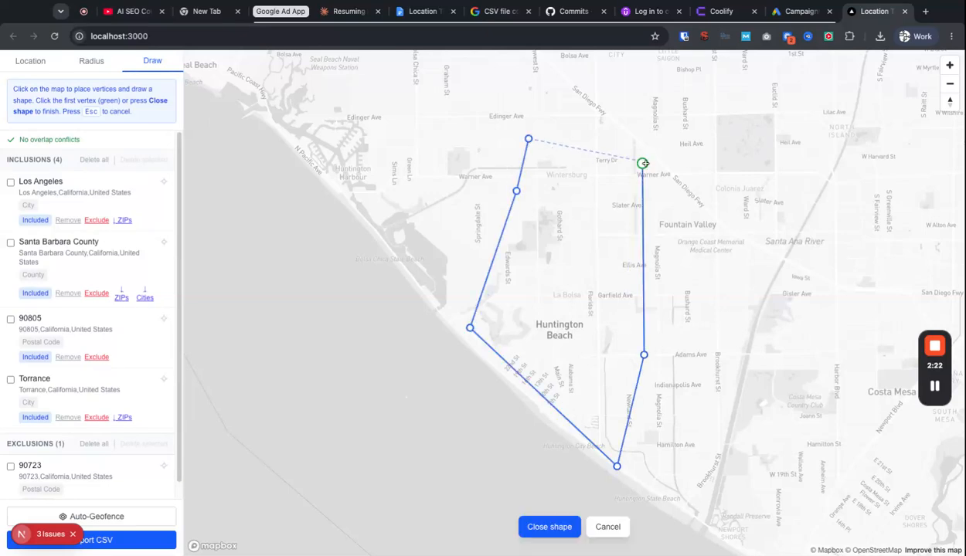
pyautogui.click(642, 163)
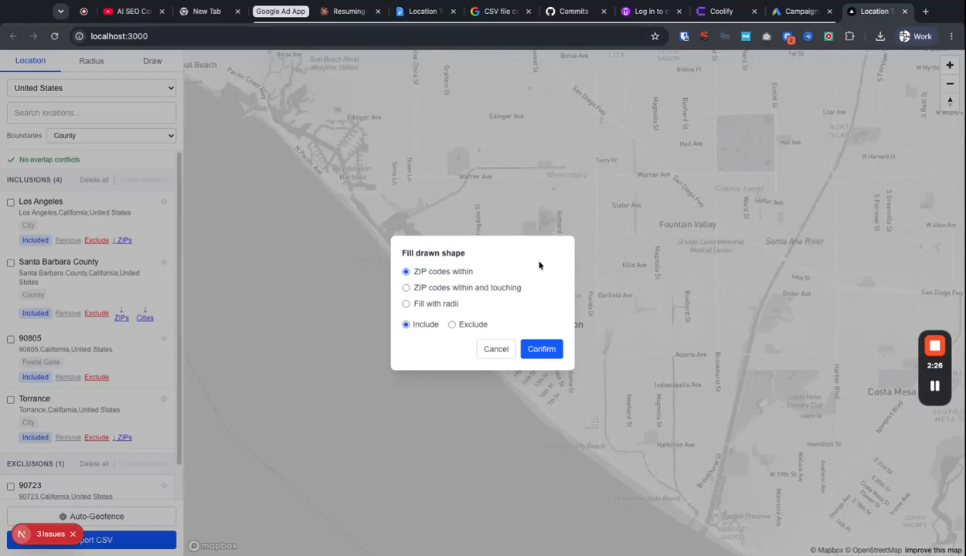
# Step: Fill the drawn Huntington Beach shape with included radii at coverage precision 10
pyautogui.click(406, 288)
pyautogui.click(407, 304)
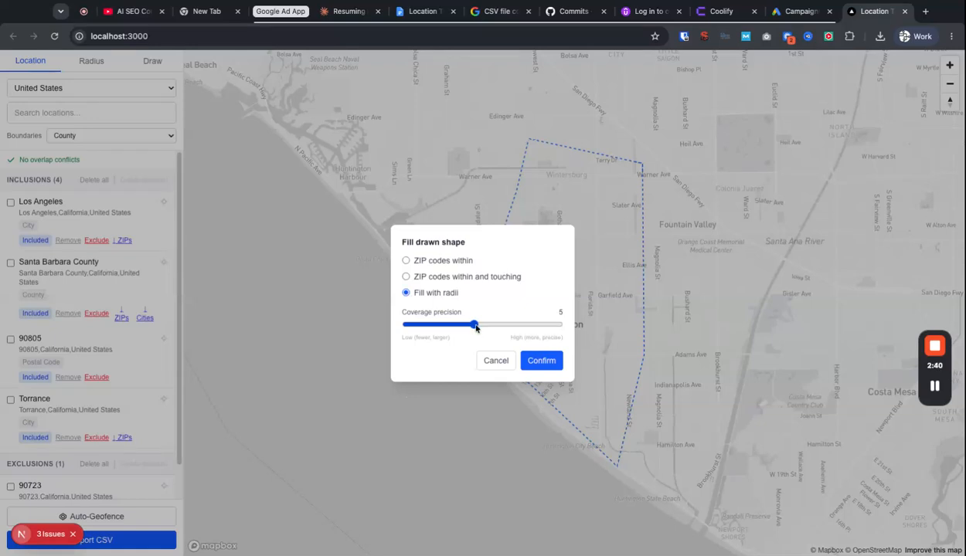
pyautogui.moveTo(474, 327); pyautogui.dragTo(557, 325)
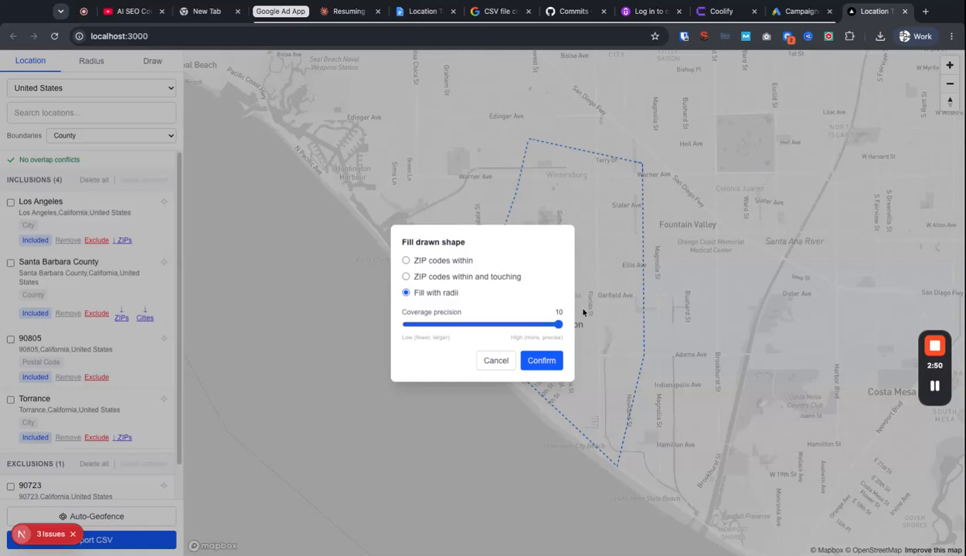
pyautogui.click(556, 368)
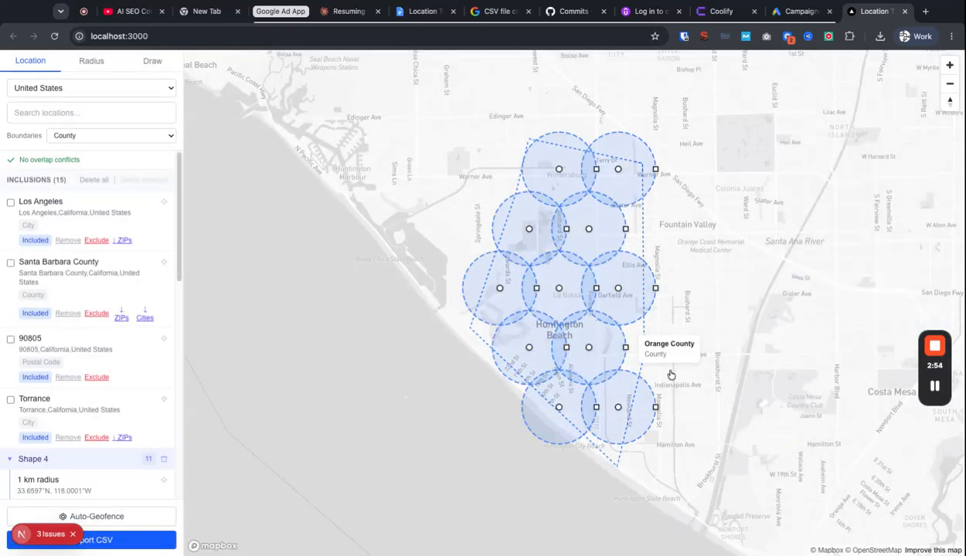
# Step: Move the two southernmost 1 km circles farther into the drawn shape and review the Shape 4 group in the inclusions list
pyautogui.moveTo(618, 407); pyautogui.dragTo(603, 372)
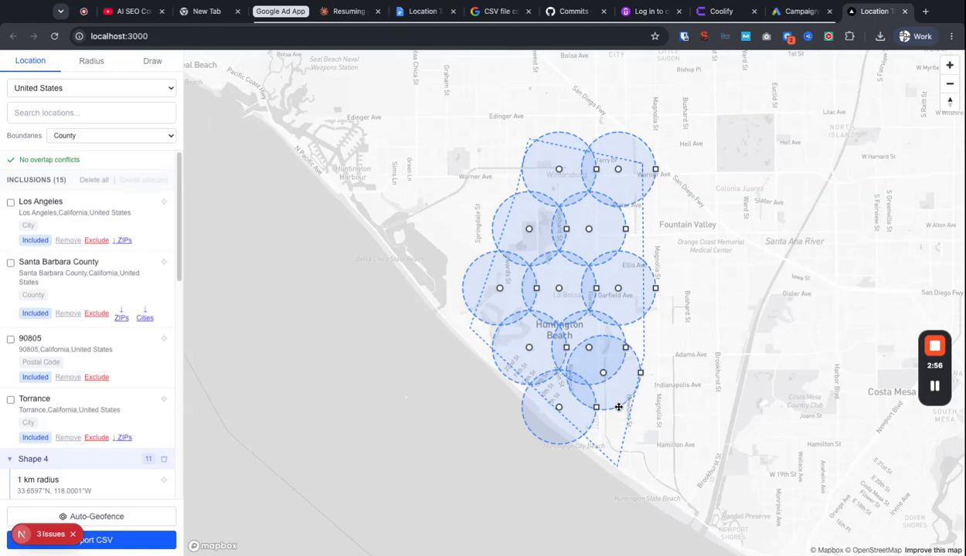
pyautogui.moveTo(558, 407); pyautogui.dragTo(596, 396)
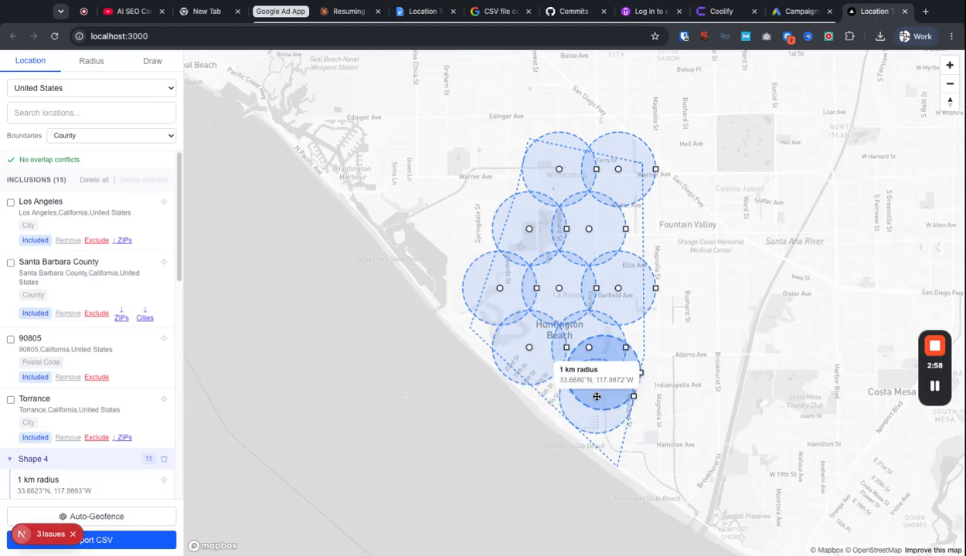
pyautogui.scroll(-3, 66, 446)
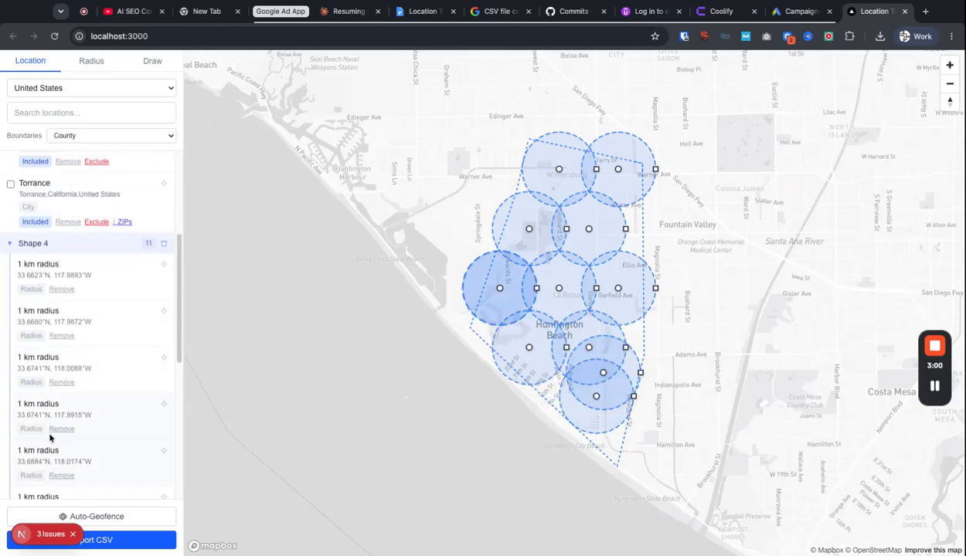
pyautogui.click(11, 232)
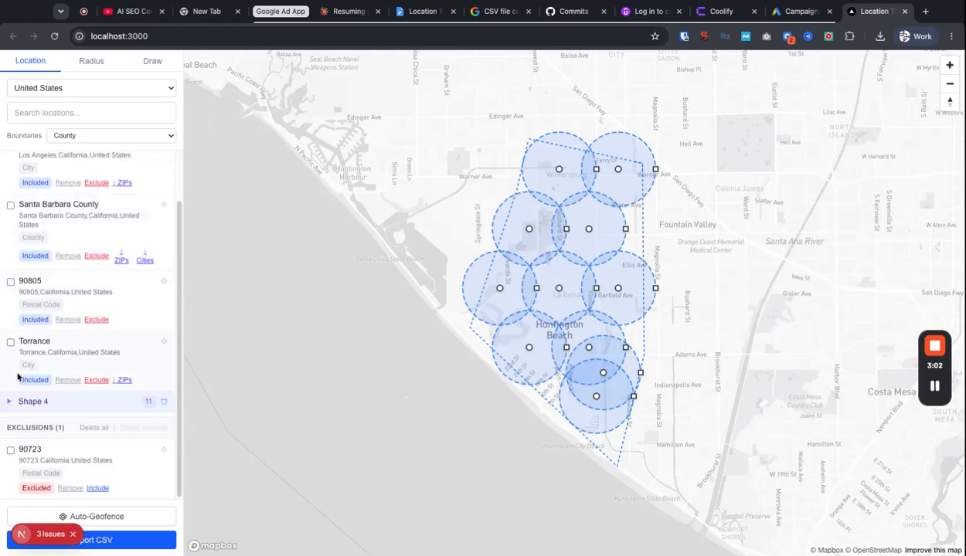
pyautogui.click(9, 401)
pyautogui.scroll(1, 116, 363)
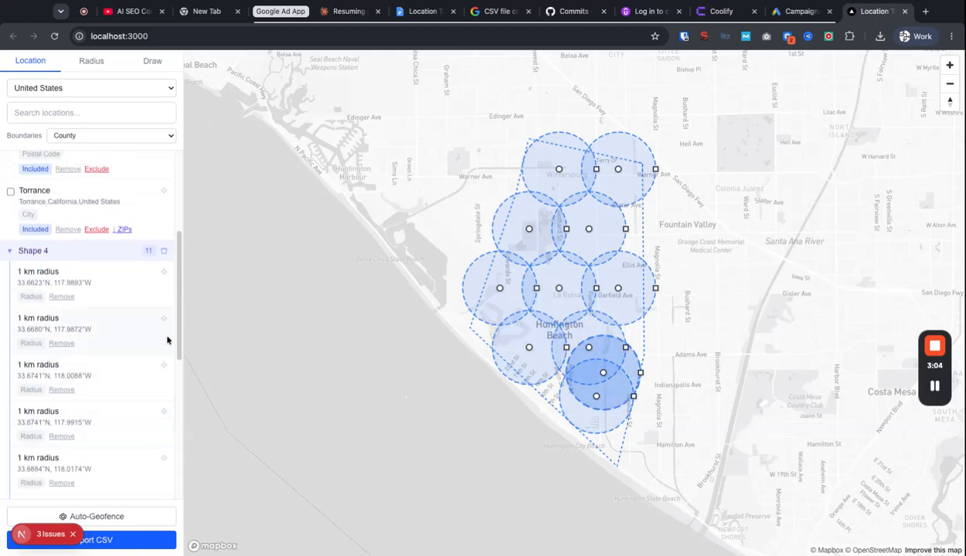
# Step: Place a 2 mi radius circle between Downey and Norwalk and move it southwest so it overlaps excluded postal code 90723
pyautogui.scroll(-5, 686, 287)
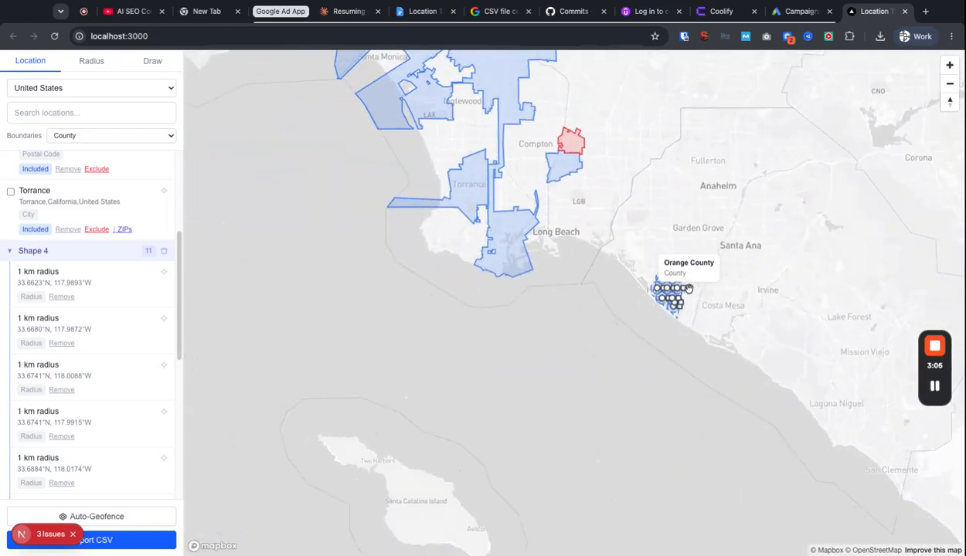
pyautogui.moveTo(608, 211); pyautogui.dragTo(638, 383)
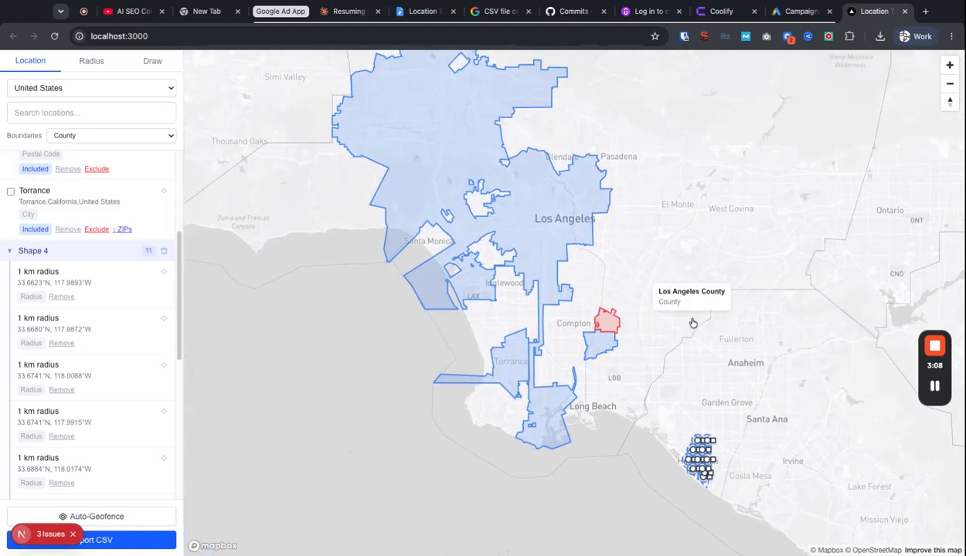
pyautogui.moveTo(771, 394); pyautogui.dragTo(705, 360)
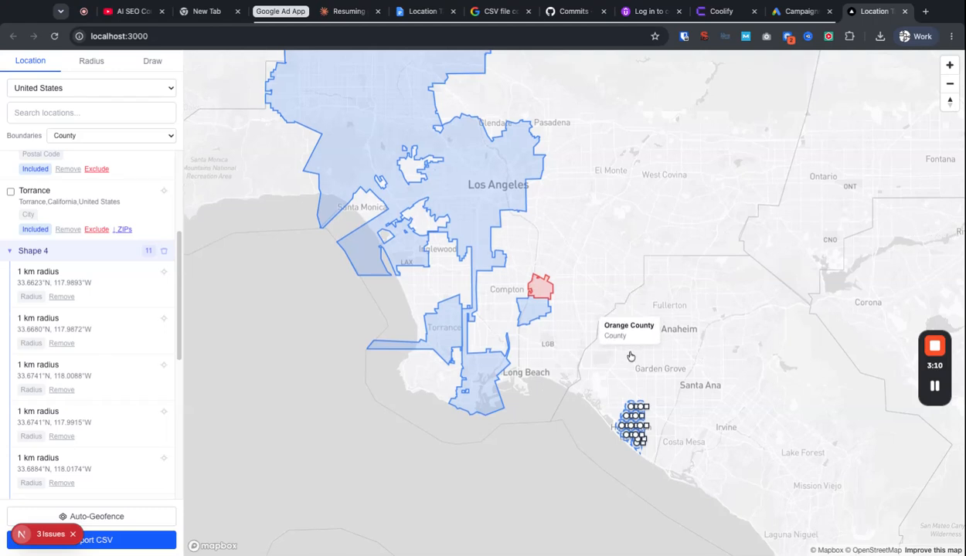
pyautogui.scroll(5, 569, 282)
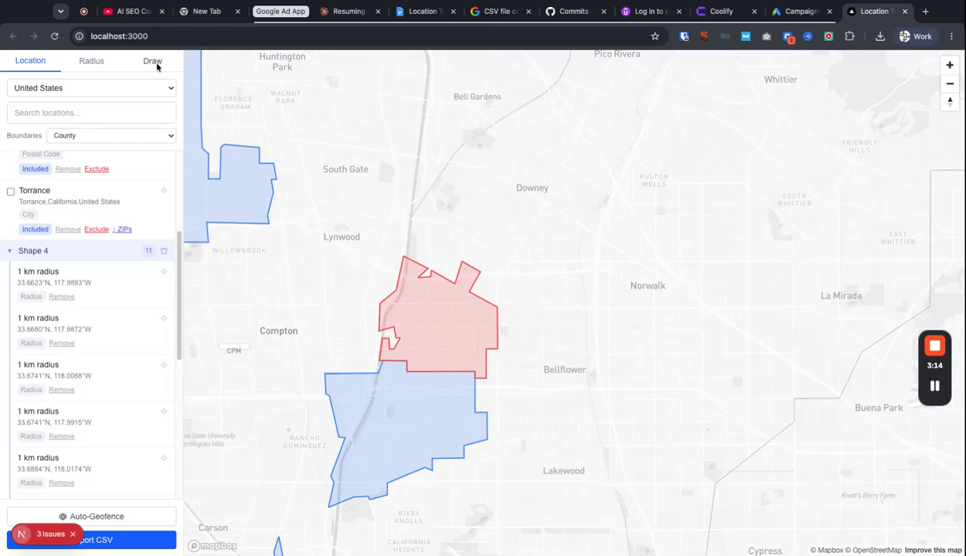
pyautogui.click(98, 64)
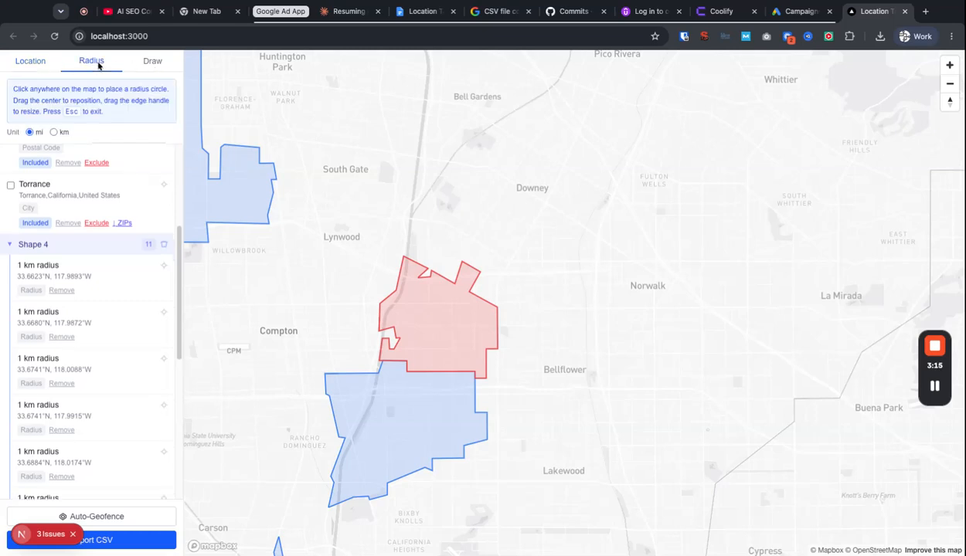
pyautogui.click(589, 223)
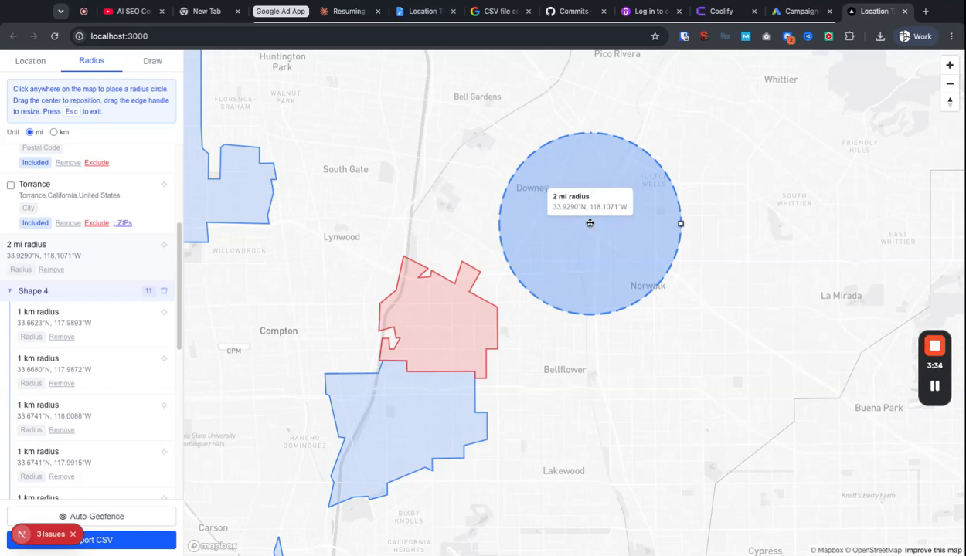
pyautogui.moveTo(589, 223); pyautogui.dragTo(552, 243)
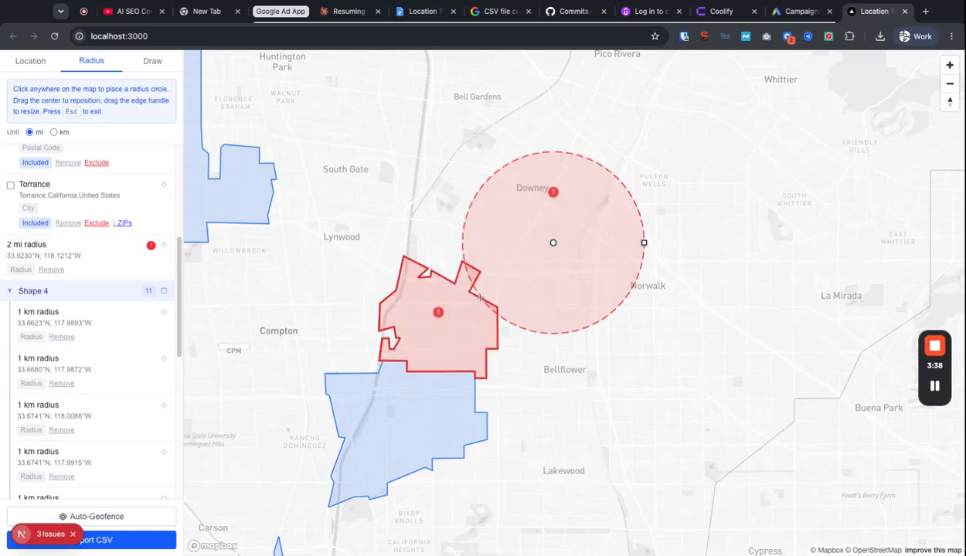
# Step: Locate the two conflicting areas of Overlap 1, the 2 mi radius and postal code 90723, on the map
pyautogui.scroll(5, 91, 200)
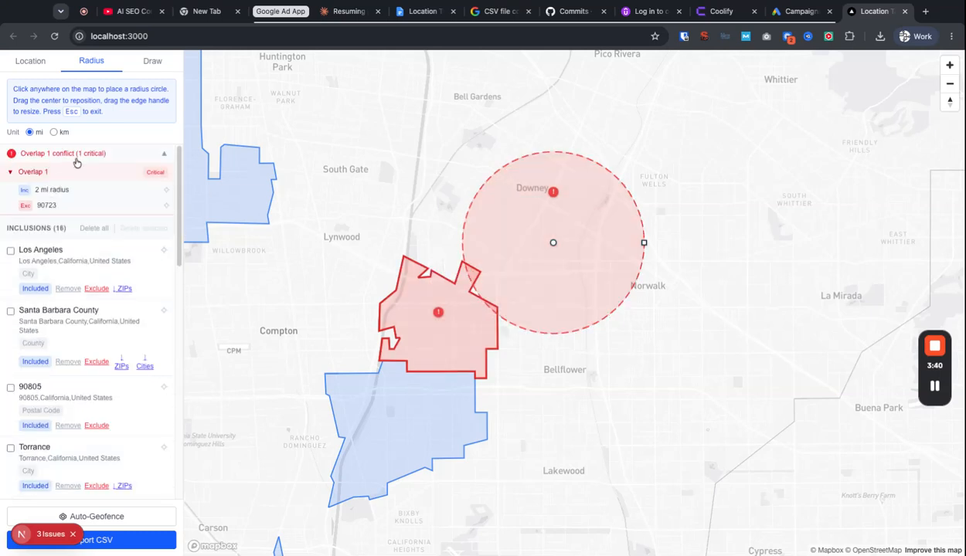
pyautogui.click(166, 189)
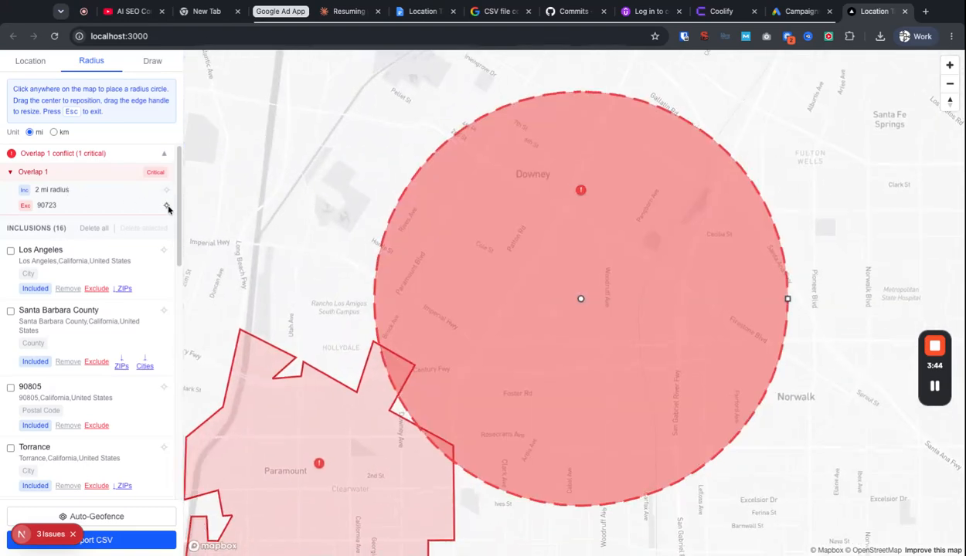
pyautogui.click(167, 207)
pyautogui.scroll(-10, 637, 298)
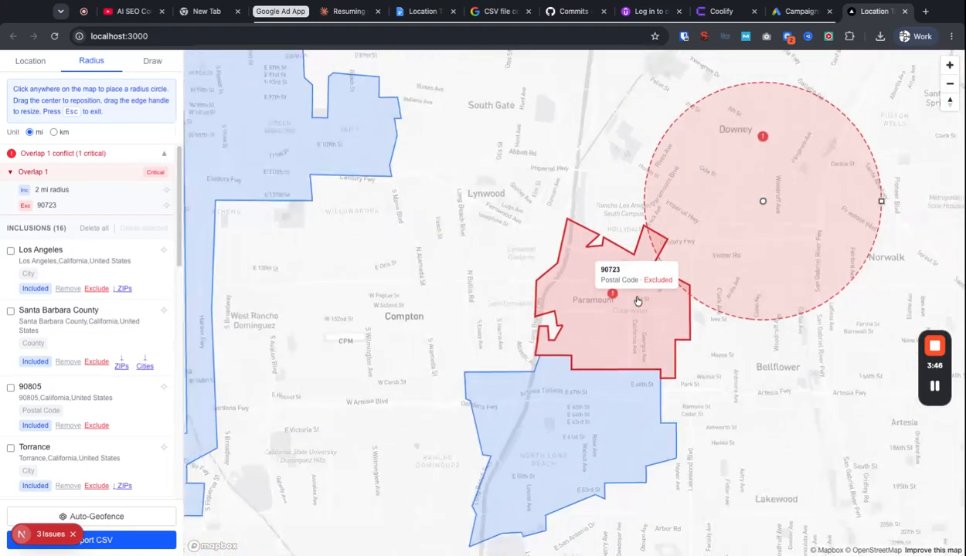
# Step: Try to export the CSV, go back to the map, and move the 2 mi circle east, clear of excluded postal code 90723
pyautogui.click(129, 545)
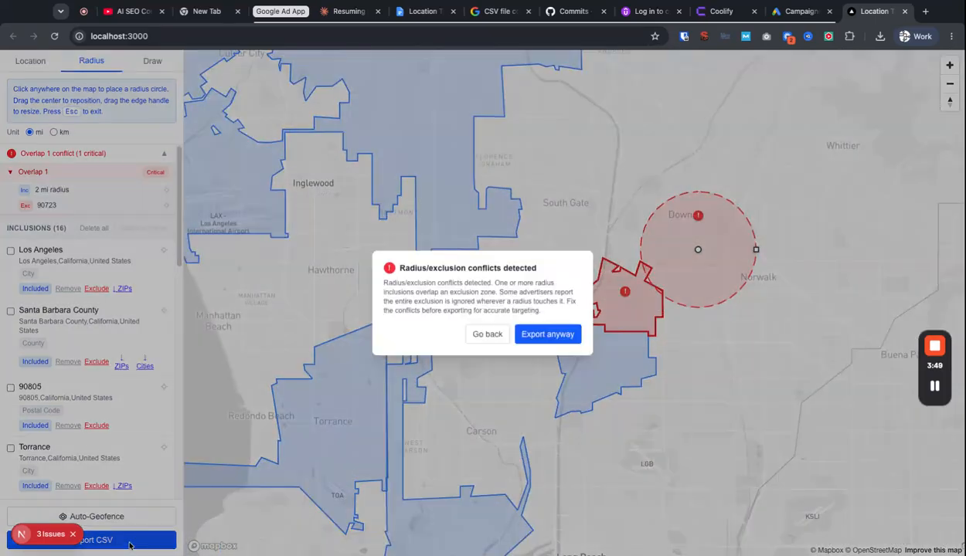
pyautogui.click(485, 335)
pyautogui.scroll(5, 674, 281)
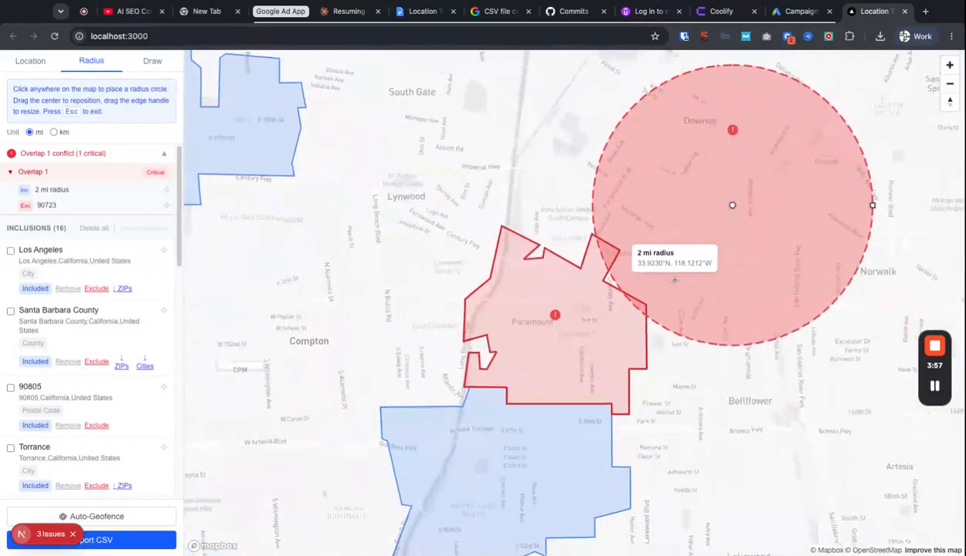
pyautogui.moveTo(729, 207); pyautogui.dragTo(752, 204)
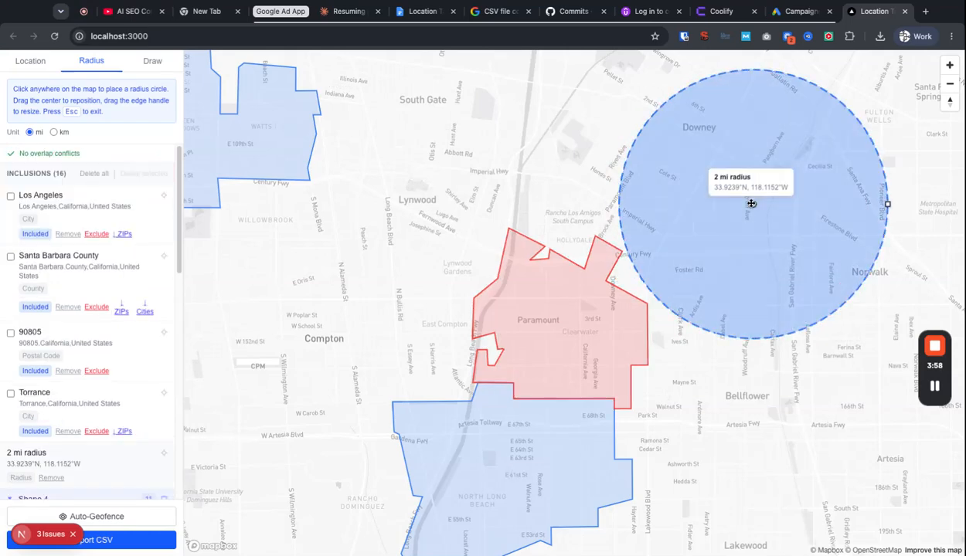
pyautogui.scroll(-10, 452, 271)
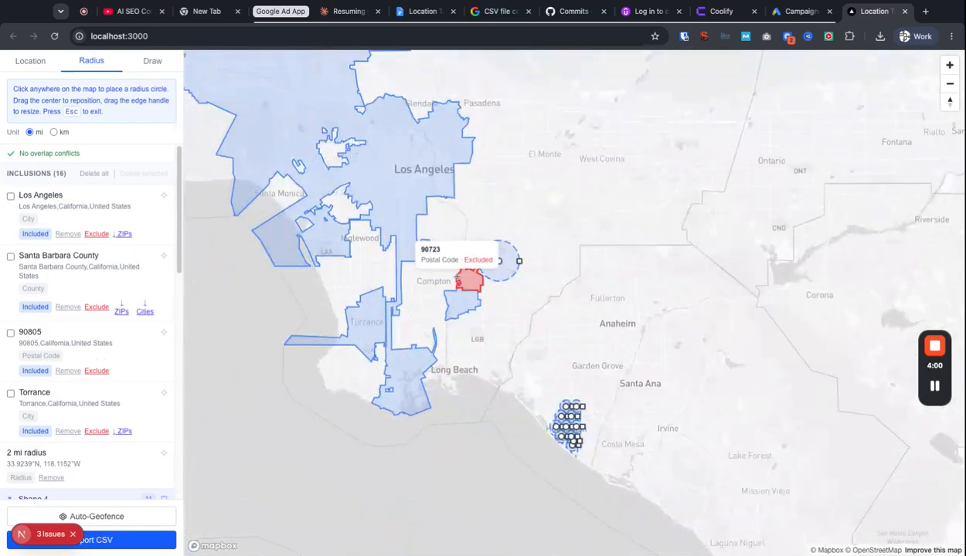
pyautogui.scroll(-2, 578, 332)
pyautogui.moveTo(544, 315); pyautogui.dragTo(636, 336)
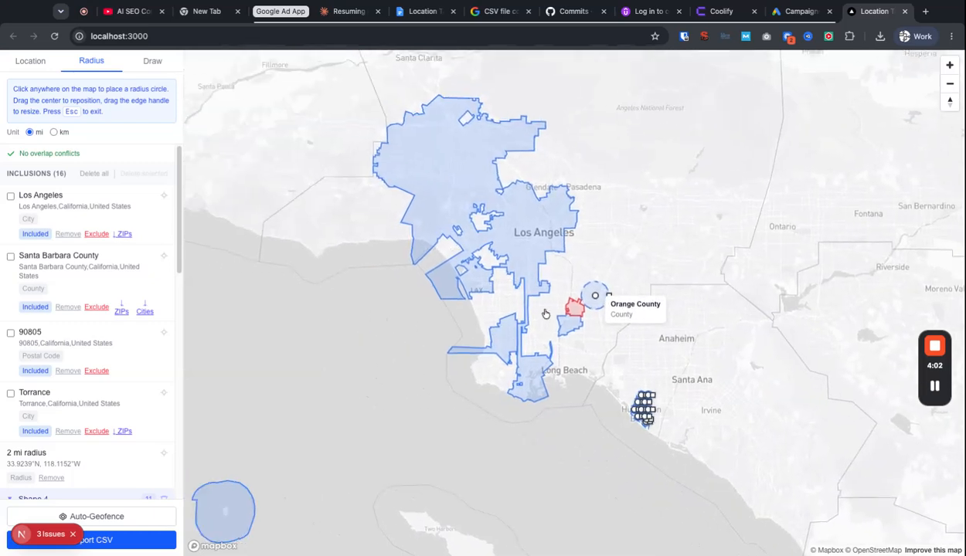
pyautogui.scroll(3, 627, 332)
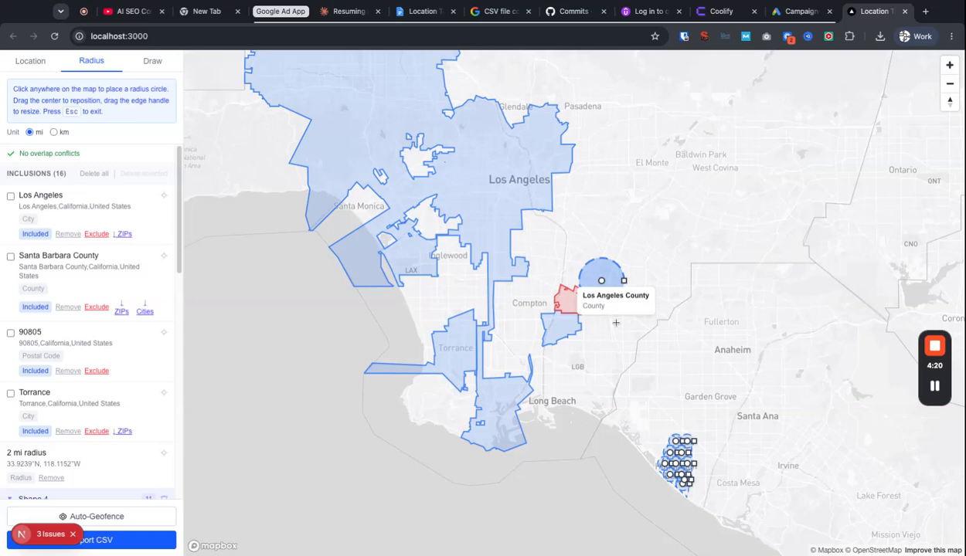
pyautogui.scroll(1, 602, 326)
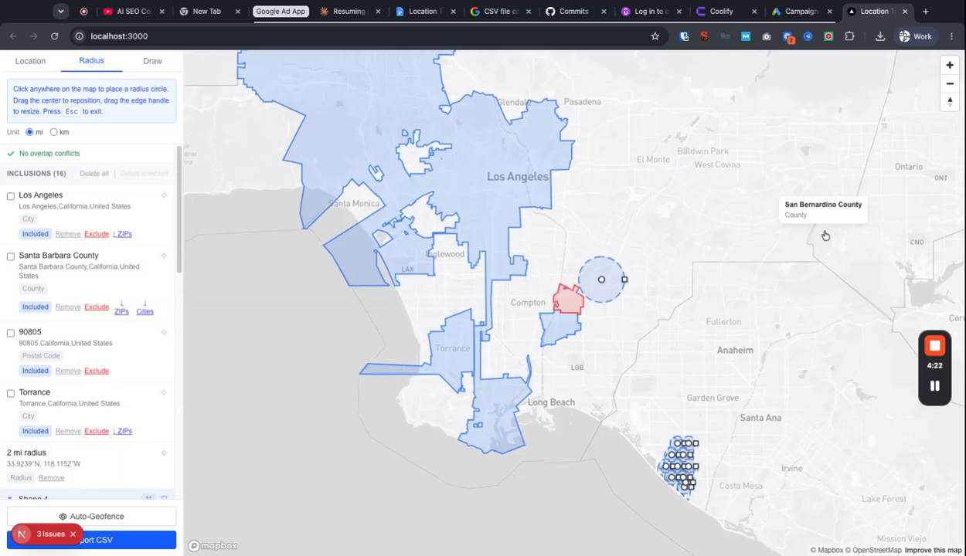
pyautogui.scroll(-1, 672, 317)
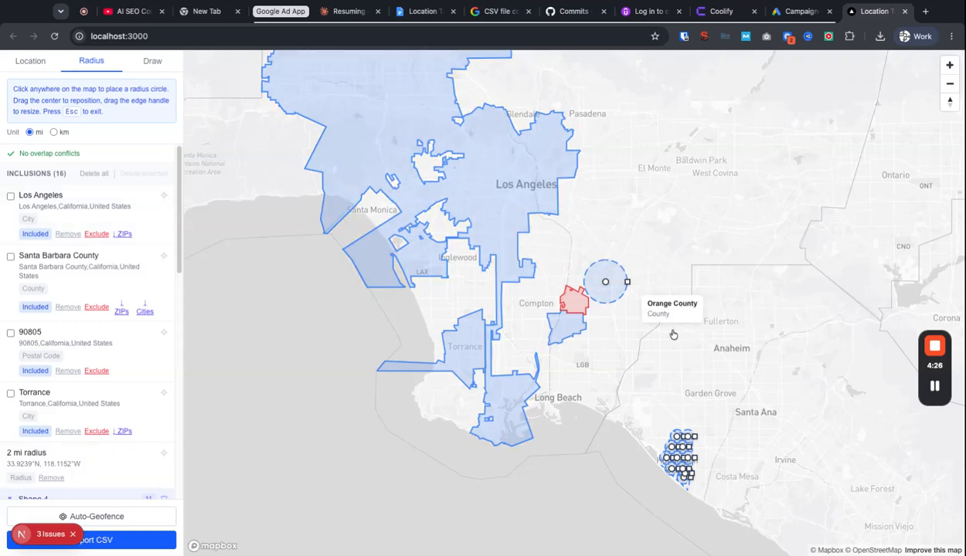
pyautogui.scroll(1, 623, 324)
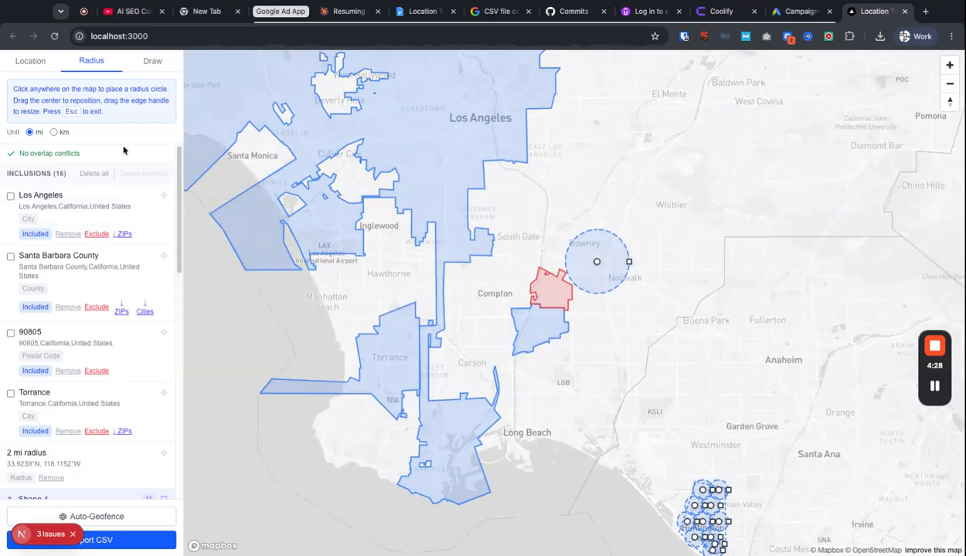
# Step: Switch the boundaries to Postal Code and exclude 90703, 90638 and 90604 southeast of the 2 mi circle and east of Norwalk
pyautogui.click(33, 61)
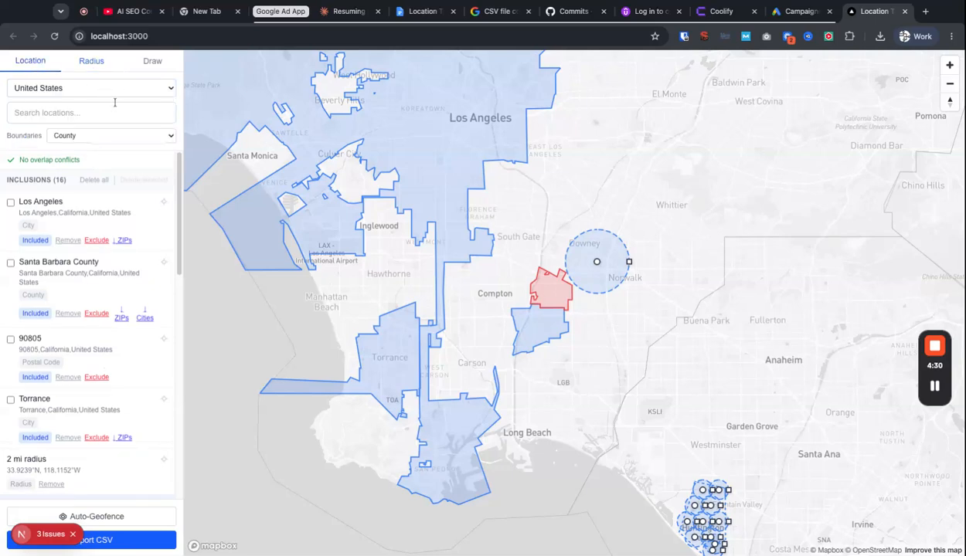
pyautogui.click(132, 141)
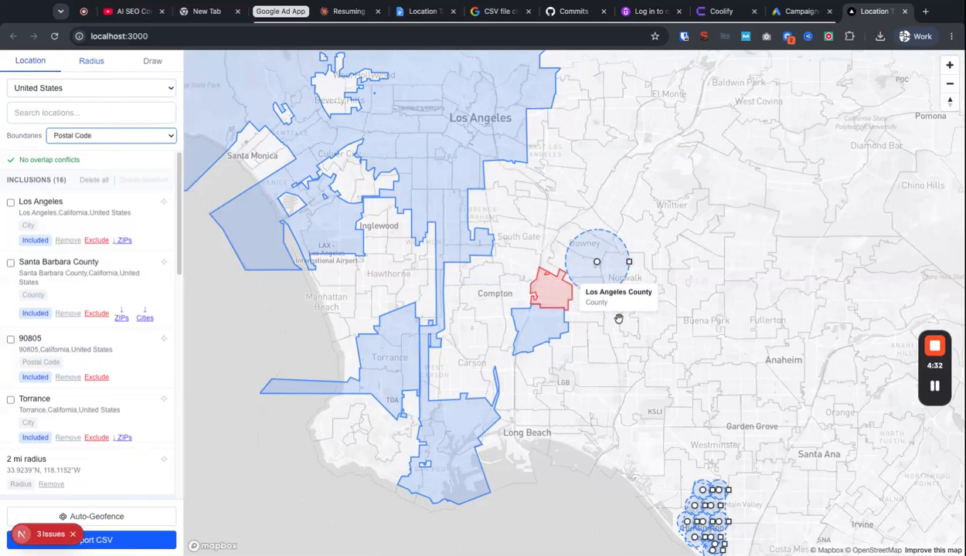
pyautogui.scroll(1, 619, 319)
pyautogui.click(661, 320)
pyautogui.click(670, 294)
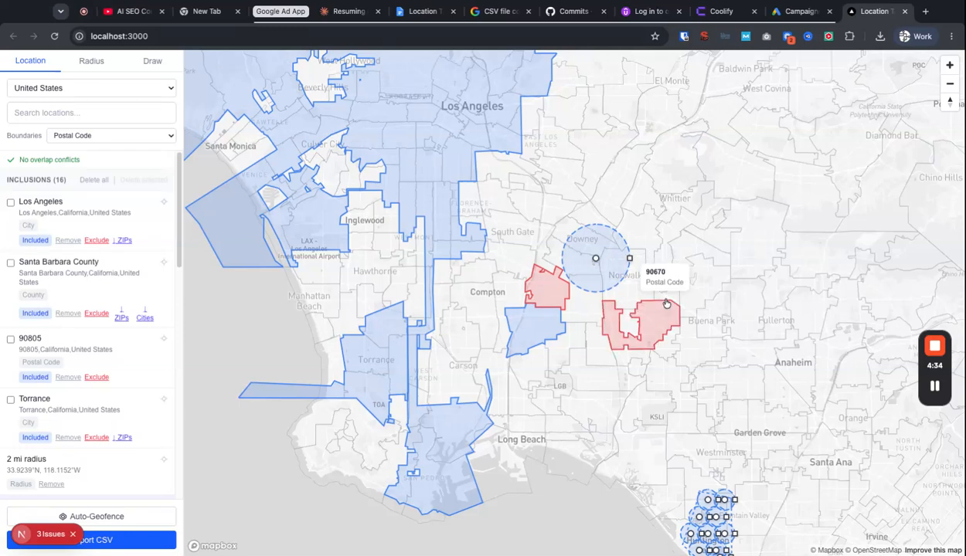
pyautogui.click(703, 292)
pyautogui.click(706, 260)
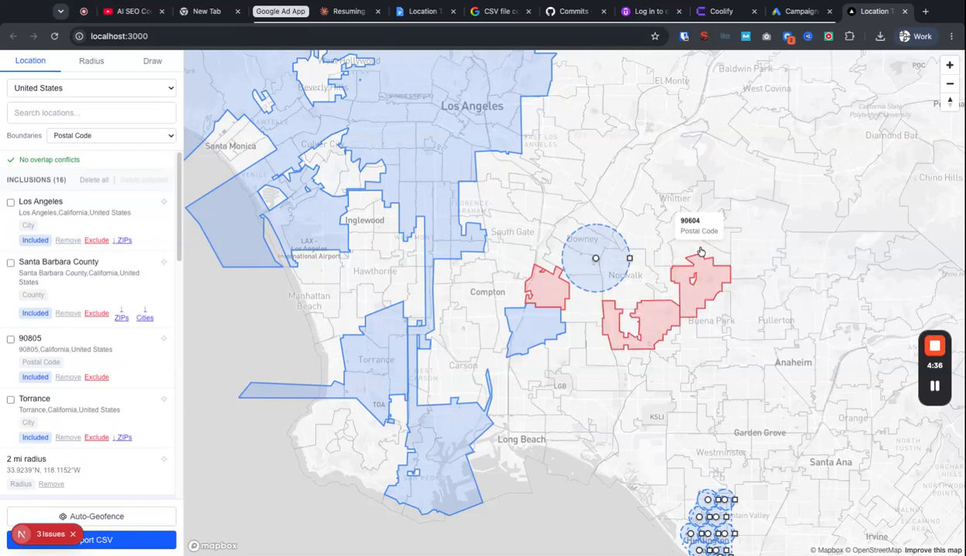
pyautogui.click(691, 249)
pyautogui.click(699, 216)
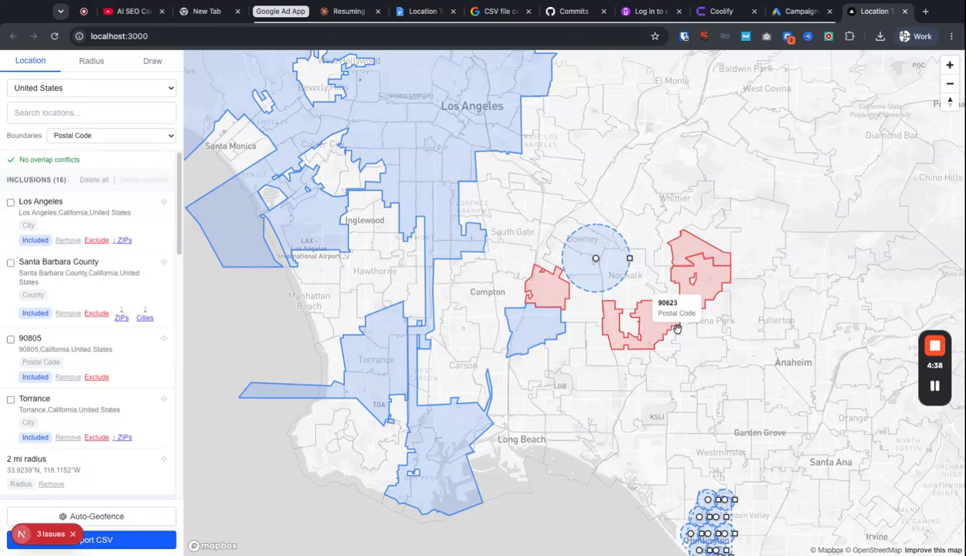
# Step: Delete all postal code exclusions from the map and confirm their removal
pyautogui.scroll(-2, 676, 343)
pyautogui.scroll(-4, 673, 363)
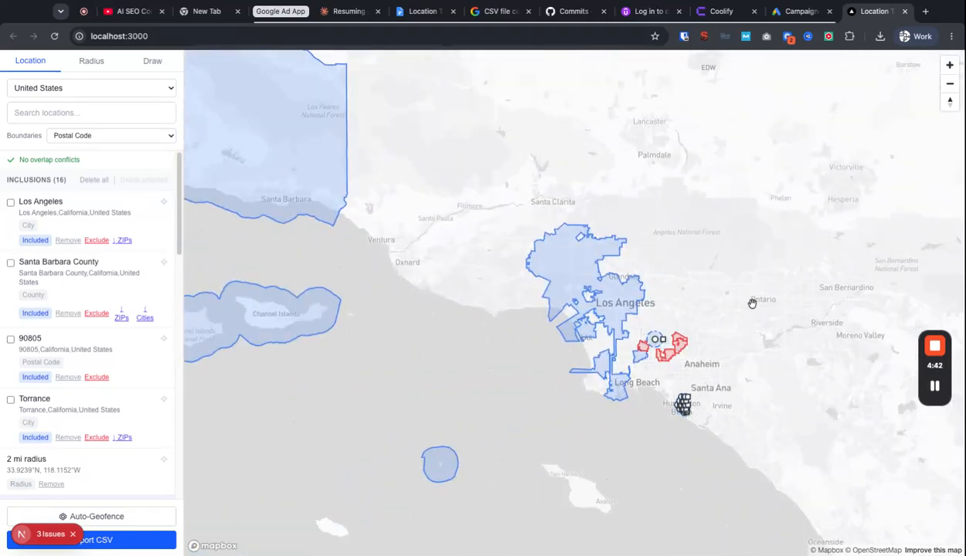
pyautogui.scroll(4, 659, 326)
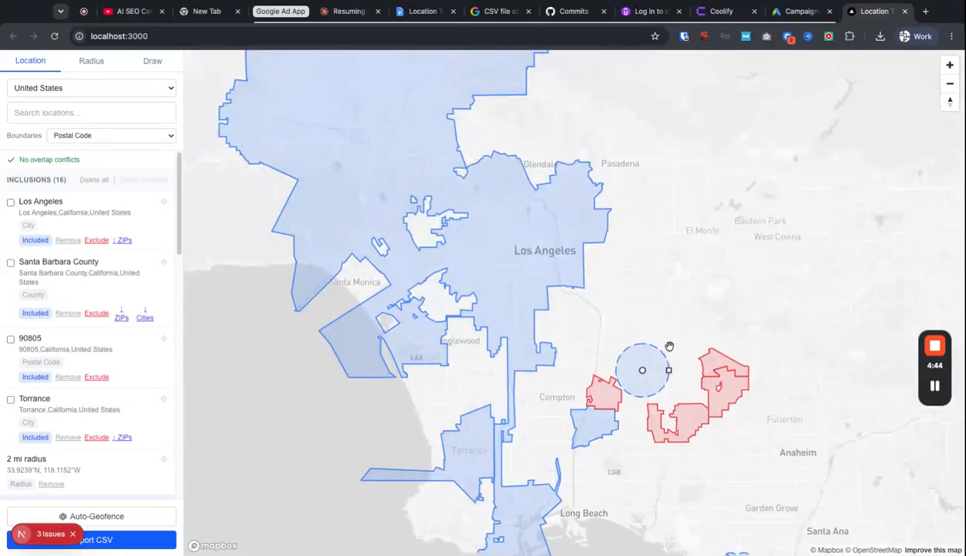
pyautogui.moveTo(663, 457); pyautogui.dragTo(688, 347)
pyautogui.scroll(-10, 109, 301)
pyautogui.click(86, 252)
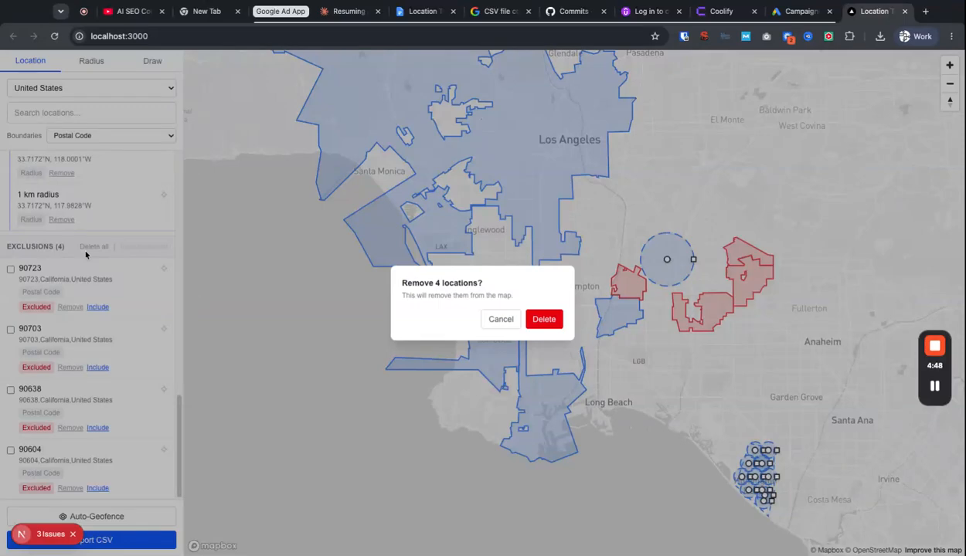
pyautogui.click(544, 319)
# Step: Run Auto-Geofence to generate exclusions around the included areas
pyautogui.scroll(-5, 695, 348)
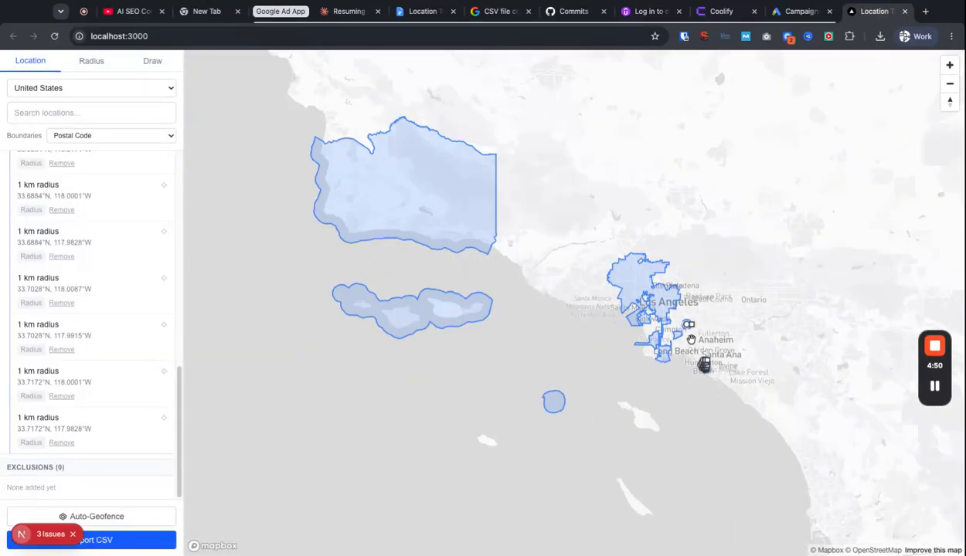
pyautogui.scroll(5, 677, 333)
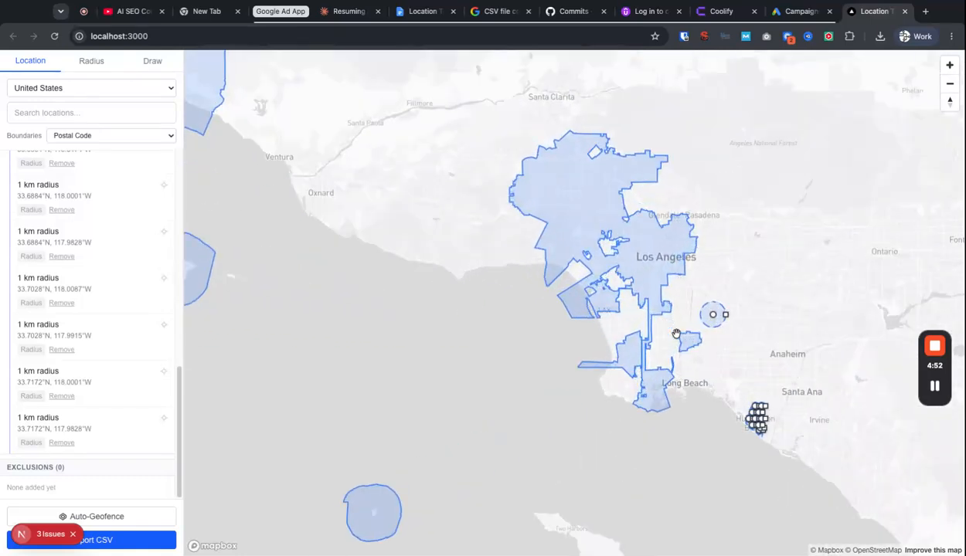
pyautogui.scroll(-4, 677, 334)
pyautogui.scroll(2, 714, 301)
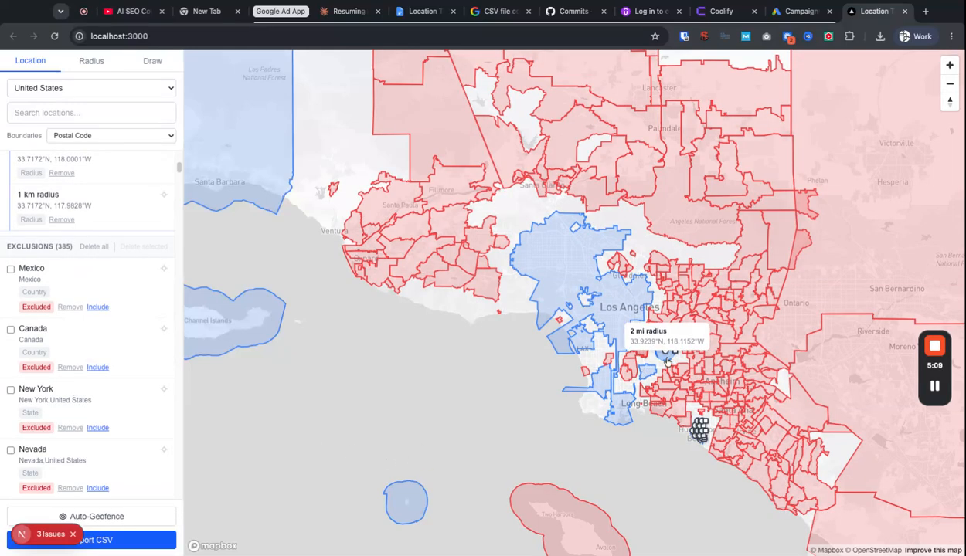
# Step: Exclude postal code 90807 and the uncovered postal code between included 90805 and Lakewood, south of the 2 mi circle
pyautogui.scroll(10, 676, 361)
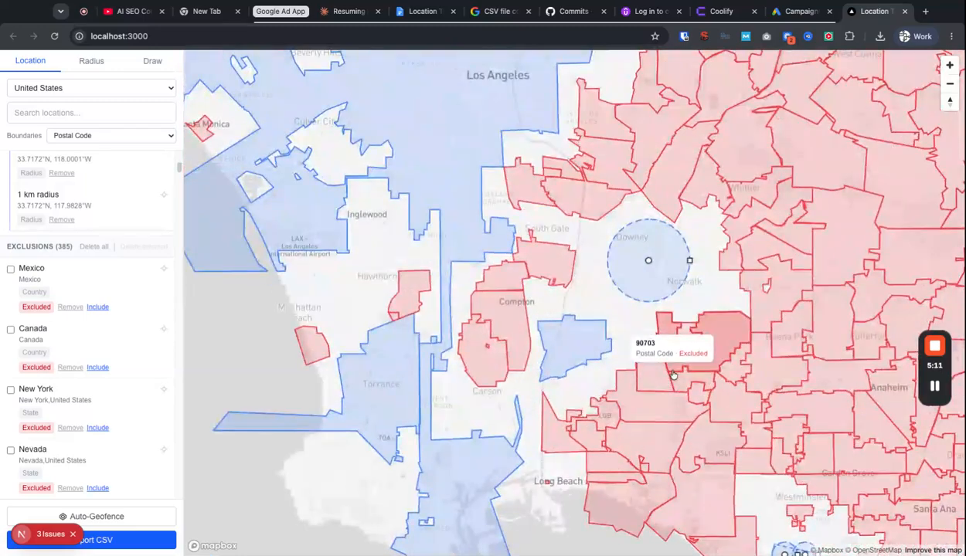
pyautogui.scroll(2, 672, 374)
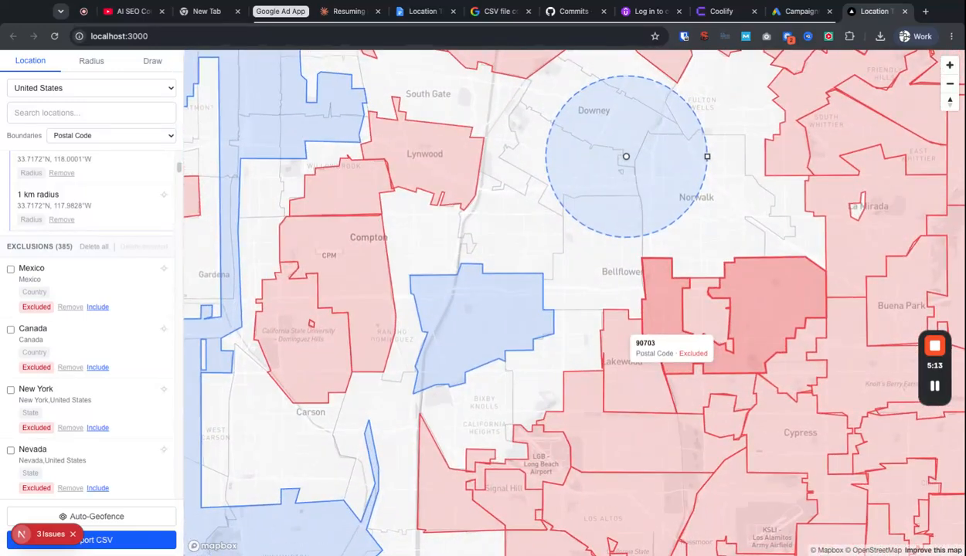
pyautogui.click(479, 406)
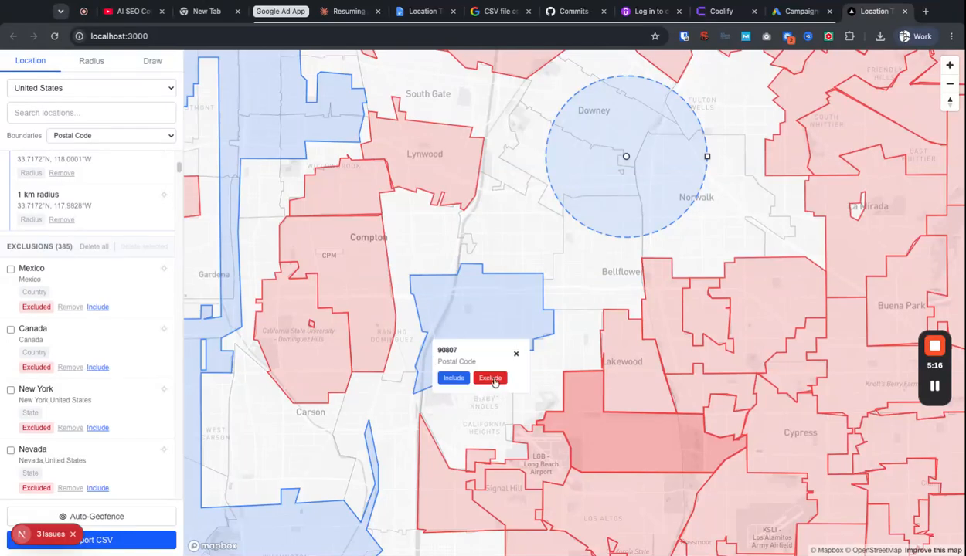
pyautogui.click(492, 379)
pyautogui.click(541, 373)
pyautogui.click(547, 350)
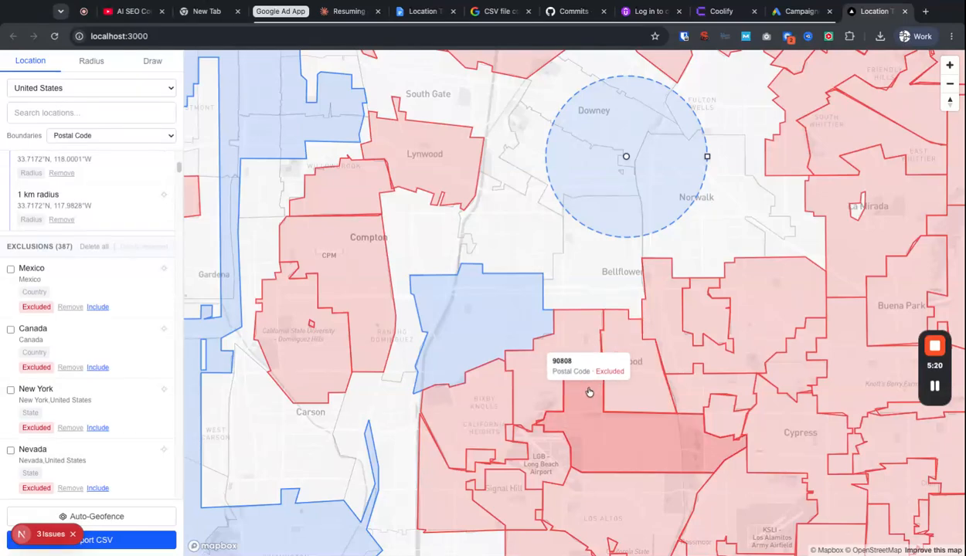
# Step: Examine the excluded postal codes, counties and states from Southern California out to the whole United States
pyautogui.scroll(-5, 591, 394)
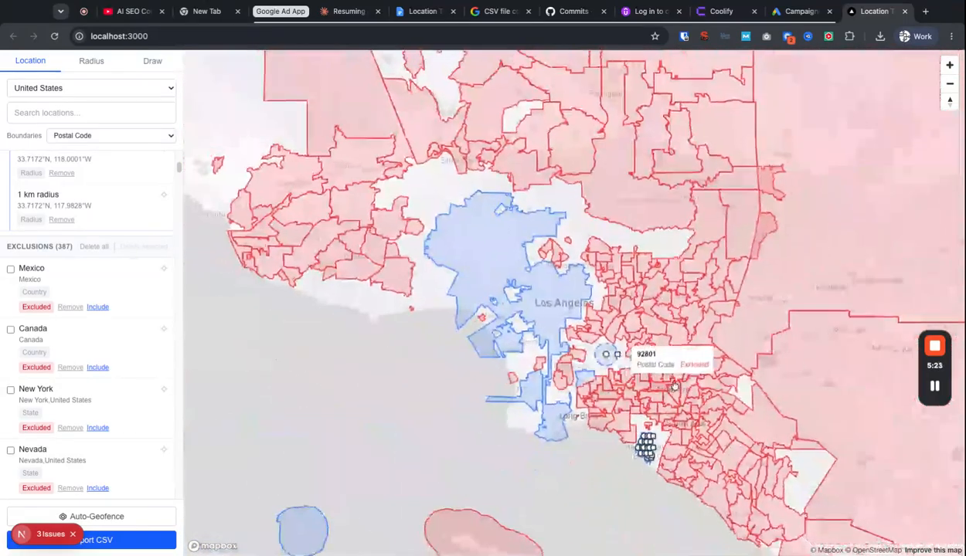
pyautogui.scroll(-3, 674, 386)
pyautogui.scroll(1, 740, 384)
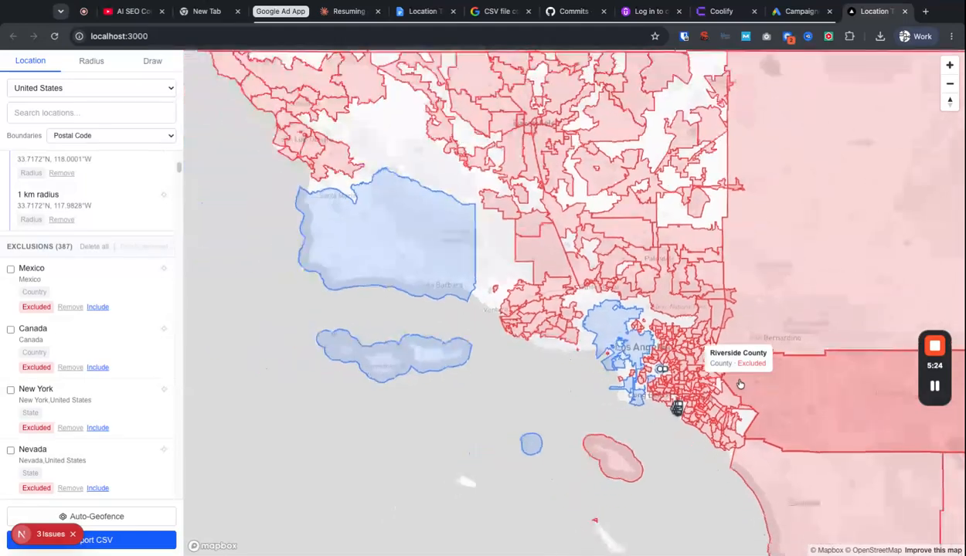
pyautogui.scroll(-5, 739, 384)
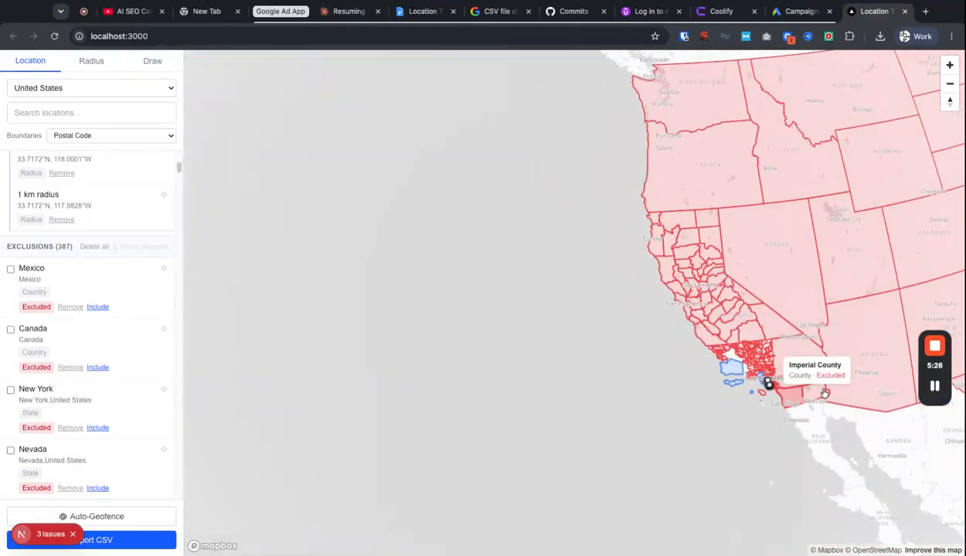
pyautogui.scroll(-5, 824, 394)
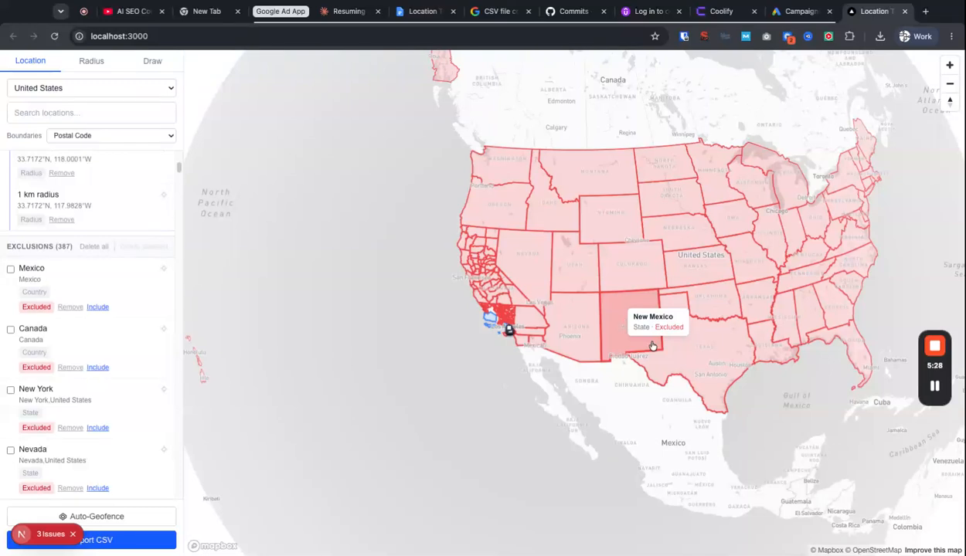
pyautogui.scroll(-3, 653, 340)
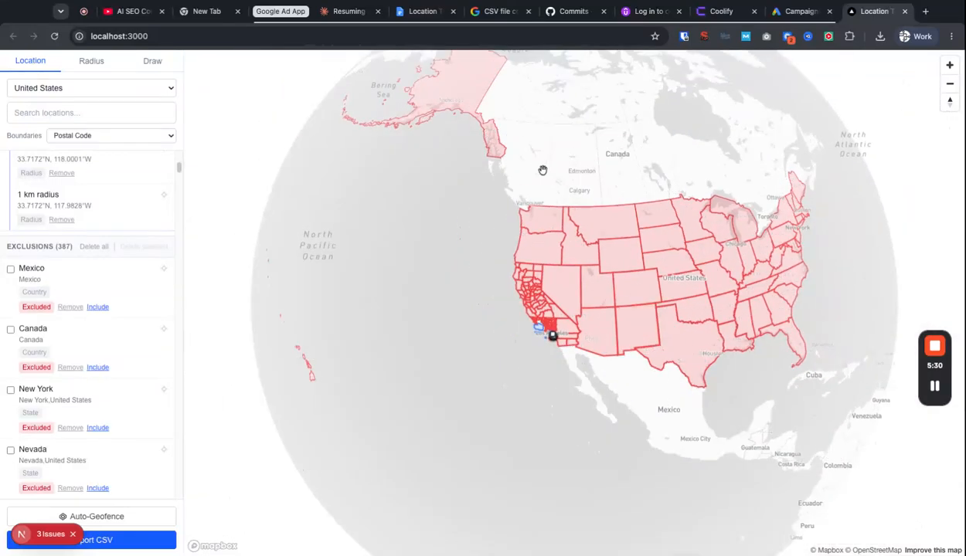
pyautogui.scroll(1, 60, 349)
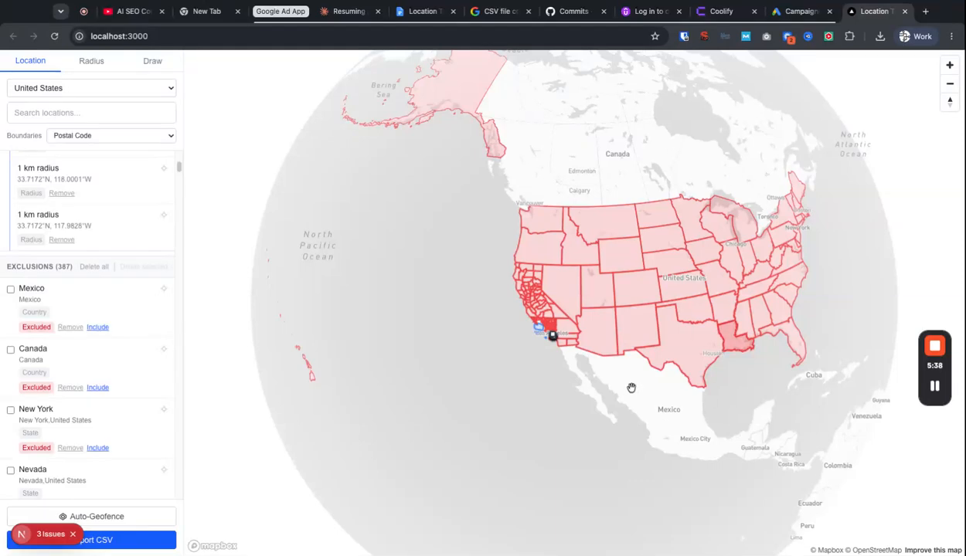
# Step: Examine the exclusions closely surrounding the included Los Angeles areas, the 2 mi circle and the Huntington Beach radii
pyautogui.scroll(2, 576, 344)
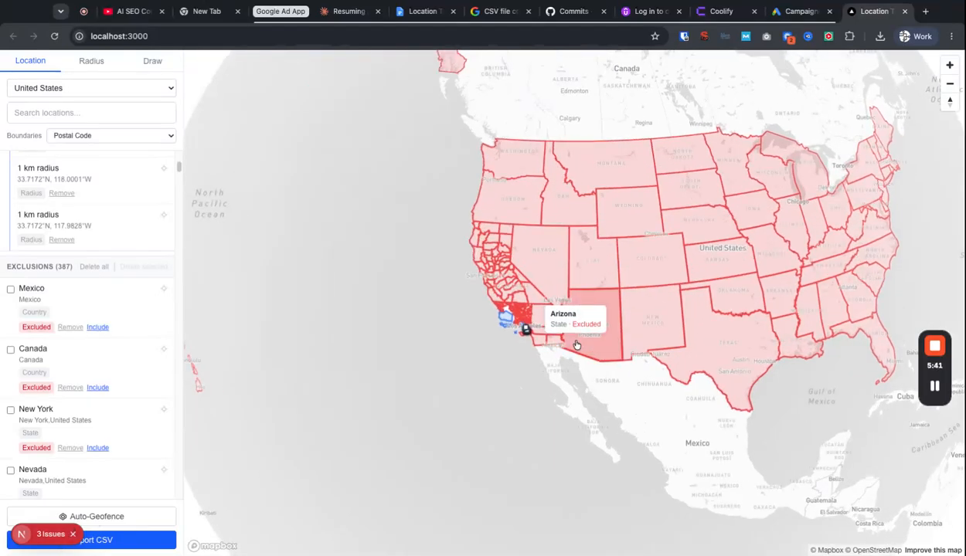
pyautogui.scroll(3, 533, 325)
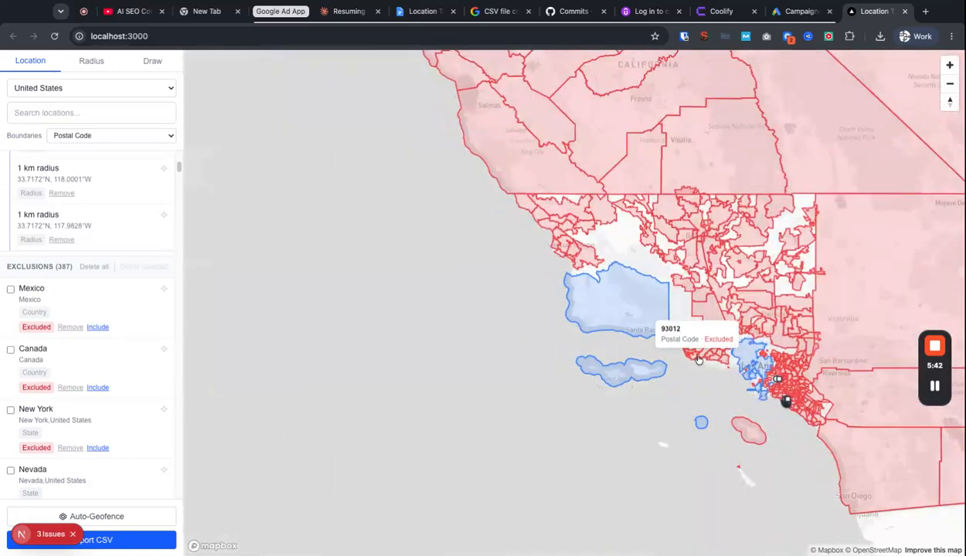
pyautogui.moveTo(698, 359); pyautogui.dragTo(548, 347)
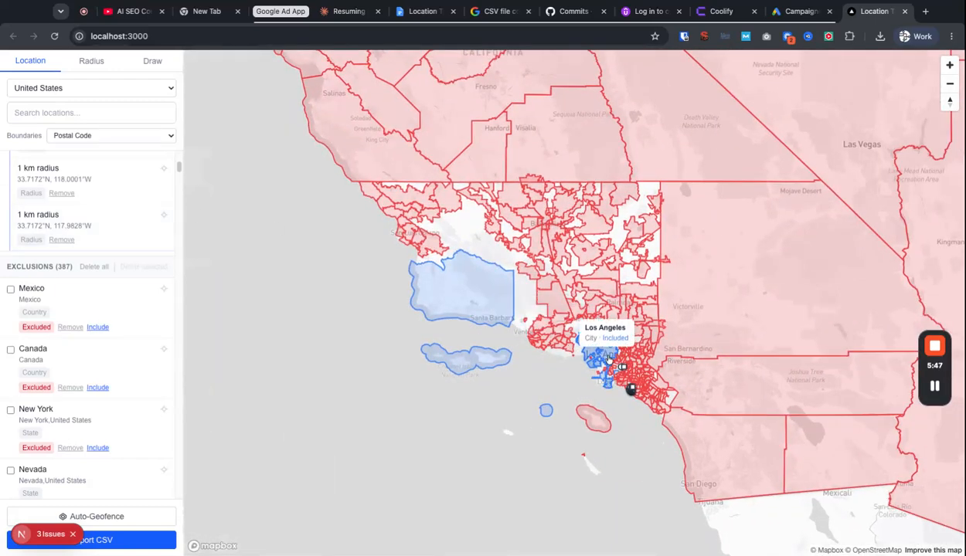
pyautogui.scroll(1, 603, 342)
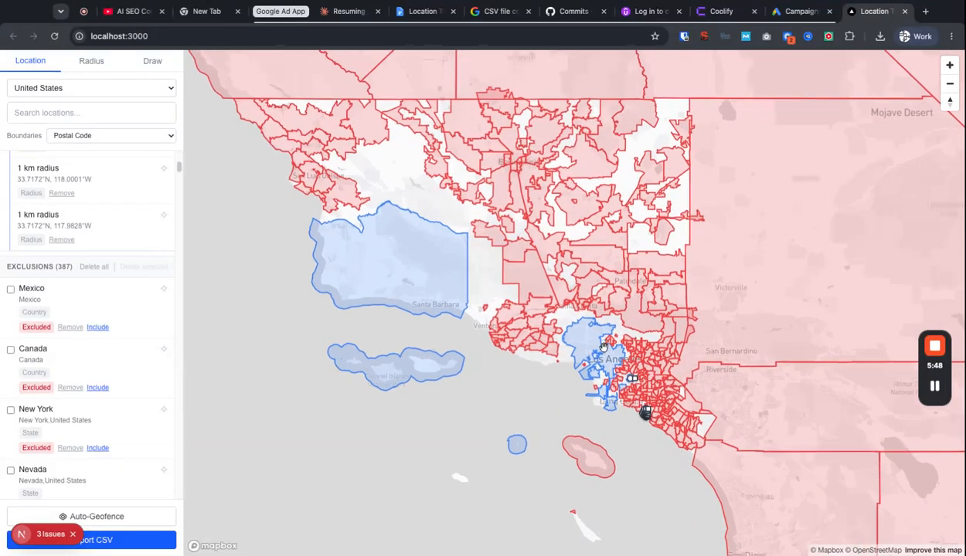
pyautogui.scroll(2, 606, 375)
pyautogui.moveTo(717, 492); pyautogui.dragTo(608, 380)
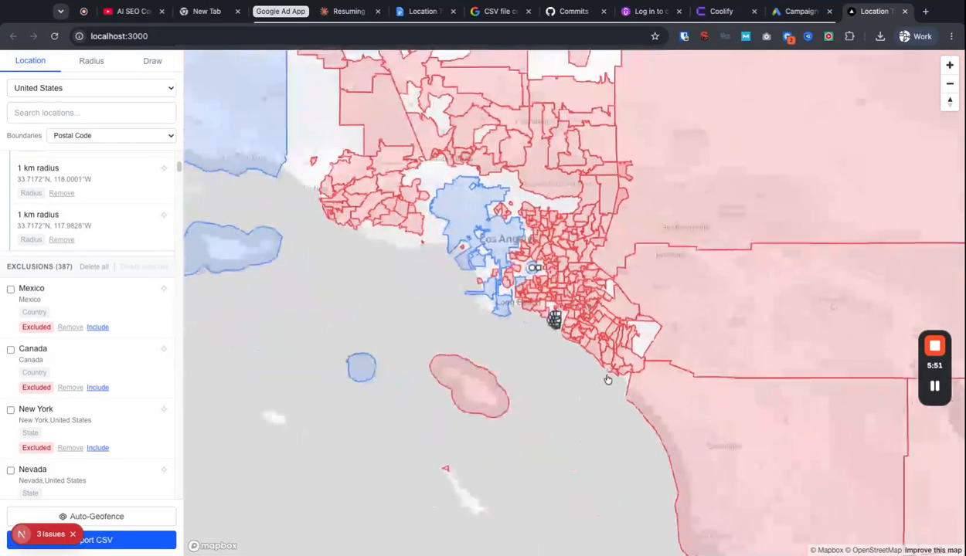
pyautogui.scroll(3, 533, 265)
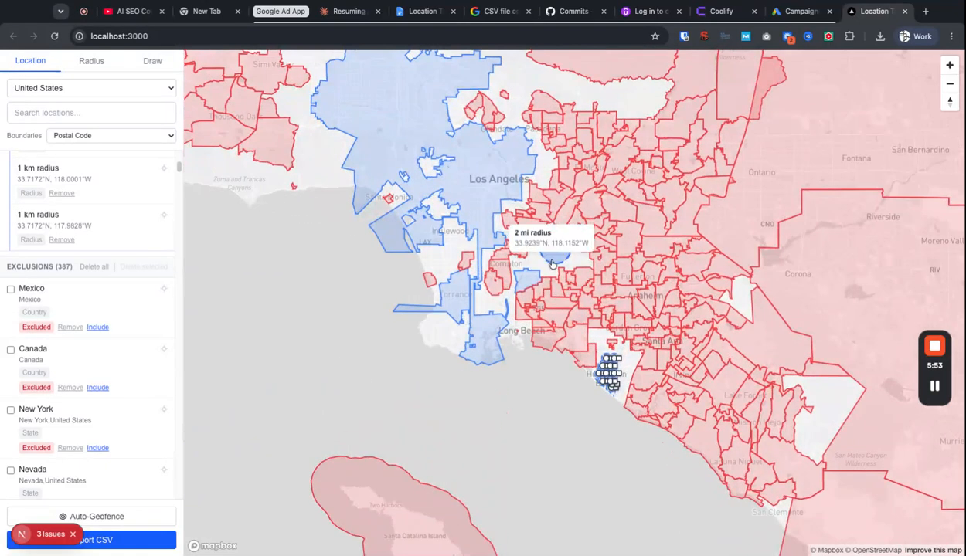
pyautogui.moveTo(528, 255); pyautogui.dragTo(539, 261)
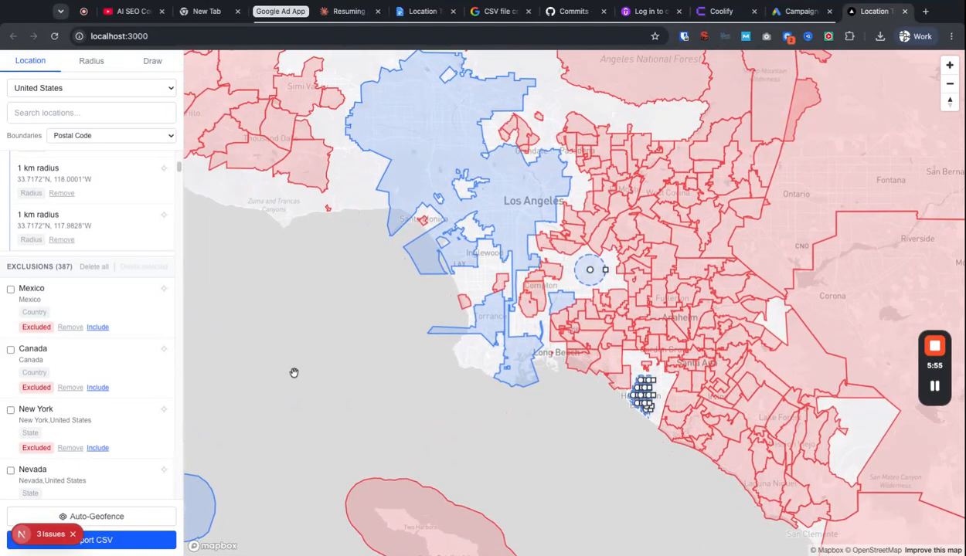